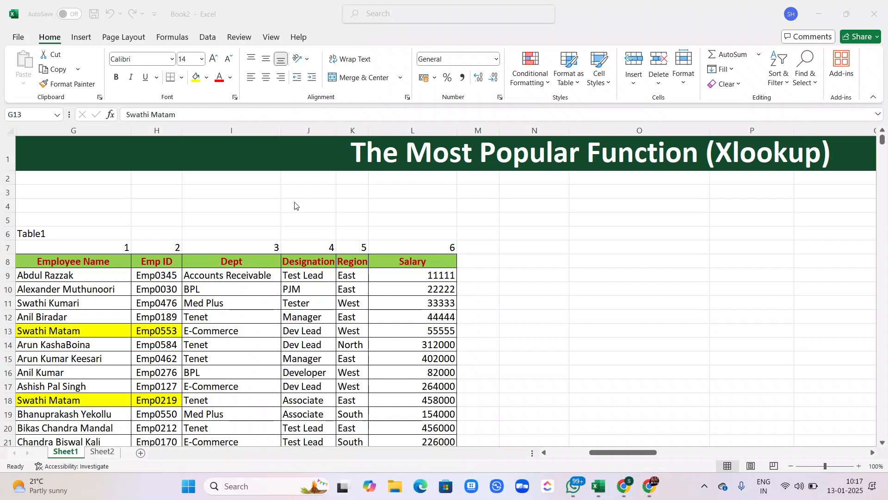
# Examine the employee data table on Sheet1 and the empty lookup tables on Sheet2.
pyautogui.hscroll(5, 295, 205)
pyautogui.hscroll(-5, 295, 205)
pyautogui.click(95, 452)
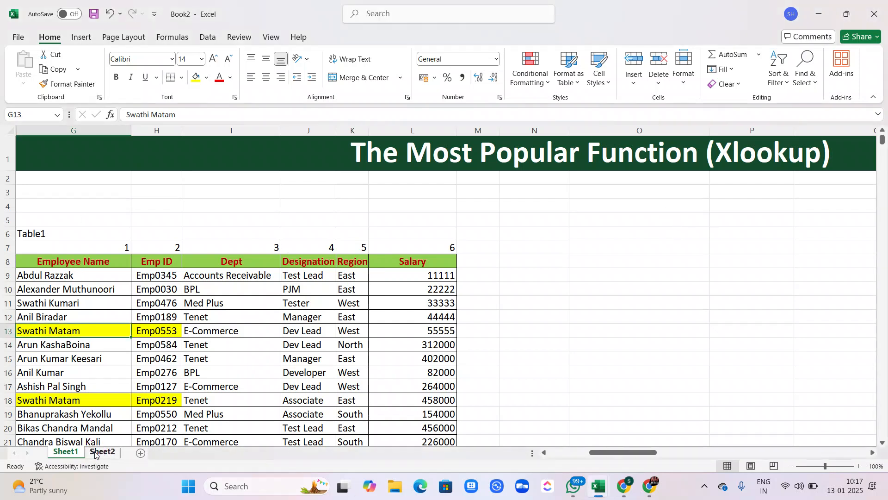
pyautogui.click(95, 452)
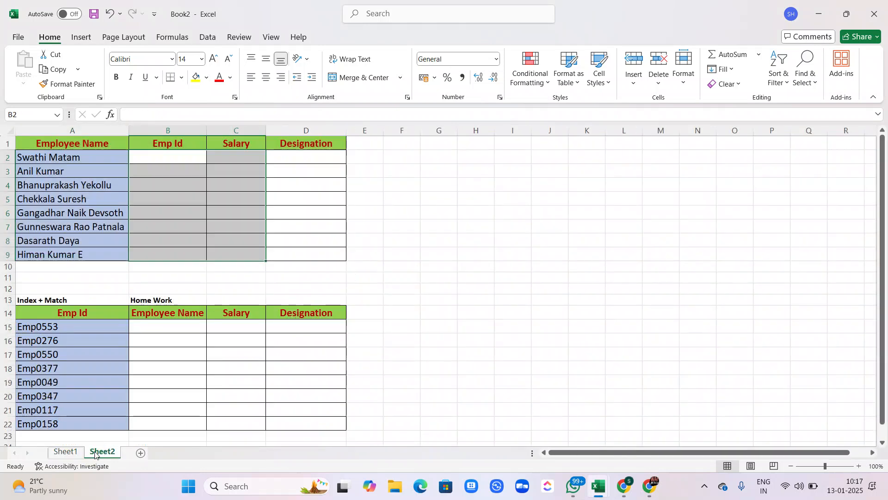
pyautogui.click(165, 163)
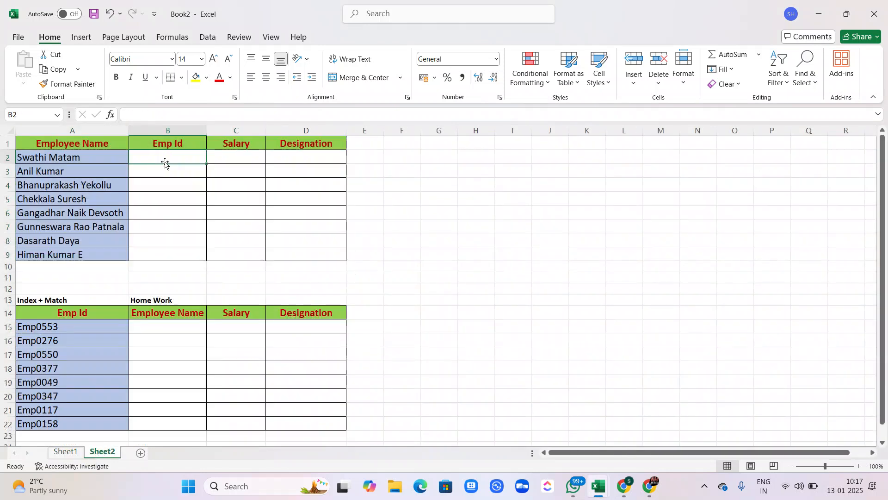
pyautogui.click(65, 452)
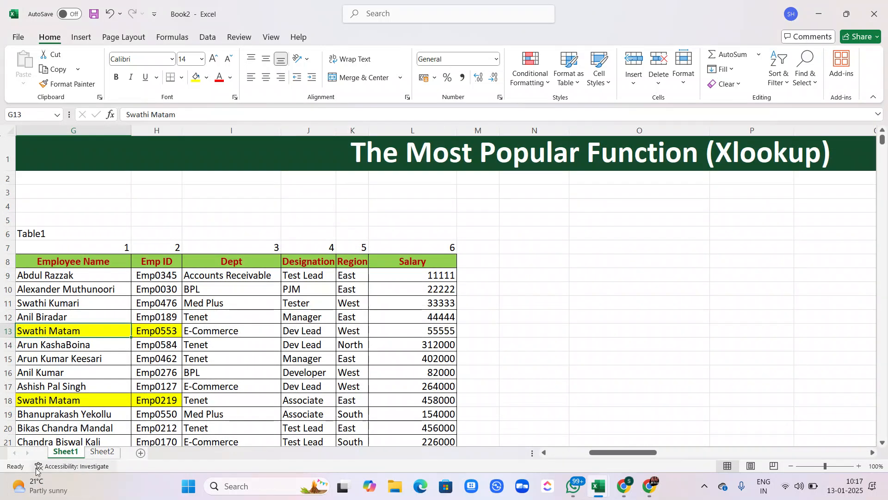
# Start an XLOOKUP formula in Sheet2 cell B2 under Emp Id, using A2 as the lookup value.
pyautogui.click(101, 452)
pyautogui.click(170, 159)
pyautogui.click(170, 158)
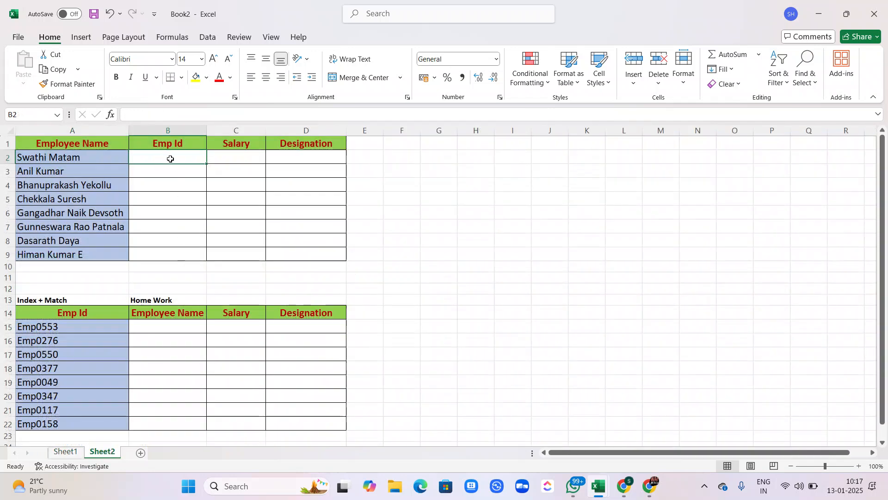
pyautogui.write('=')
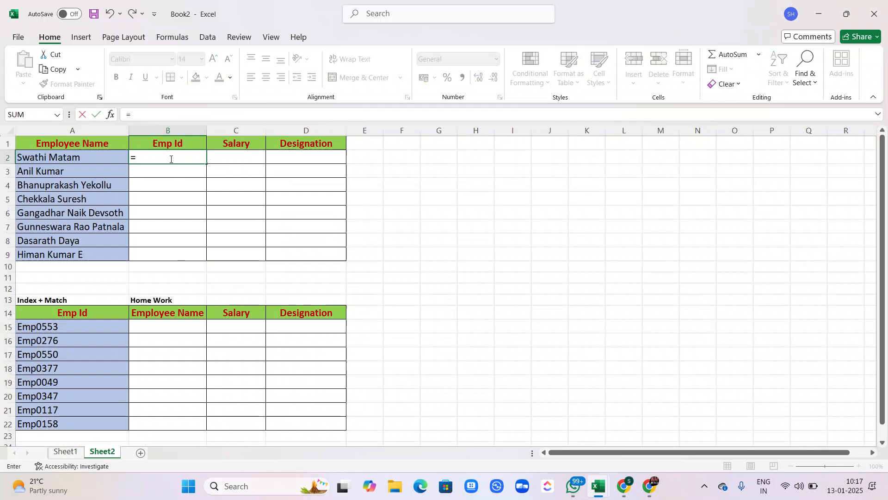
pyautogui.write('x')
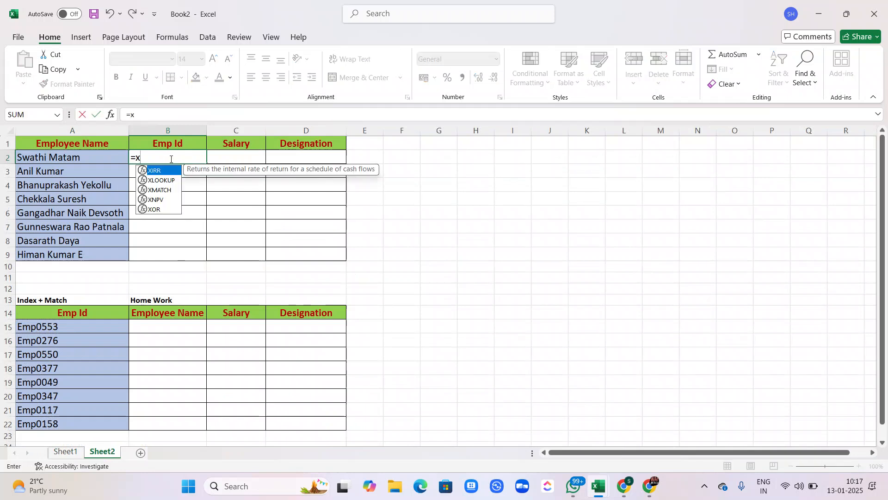
pyautogui.write('l')
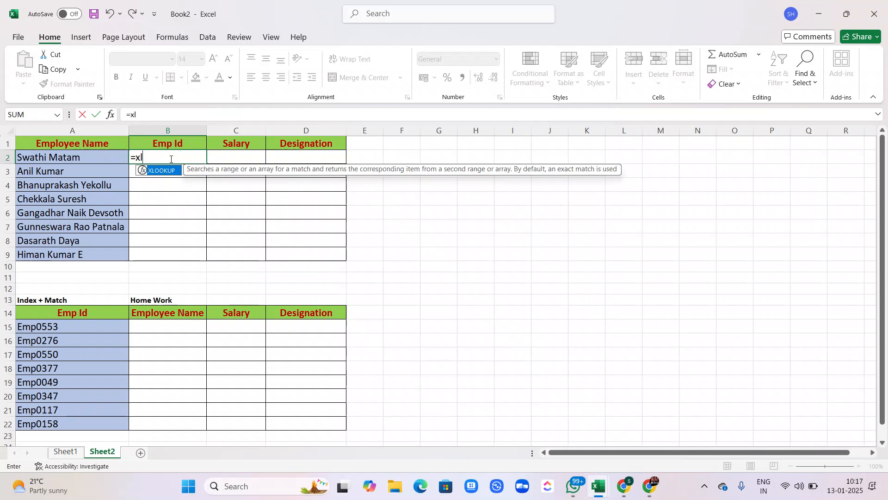
pyautogui.write('o')
pyautogui.press('Tab')
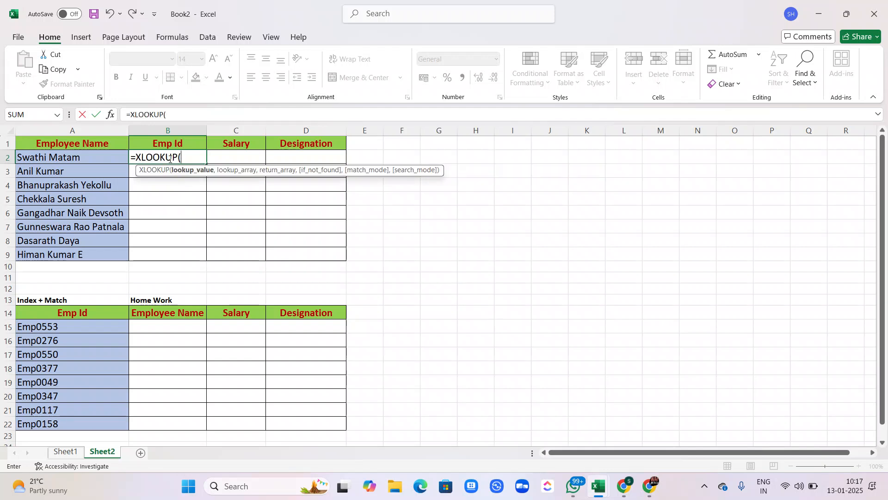
pyautogui.click(61, 159)
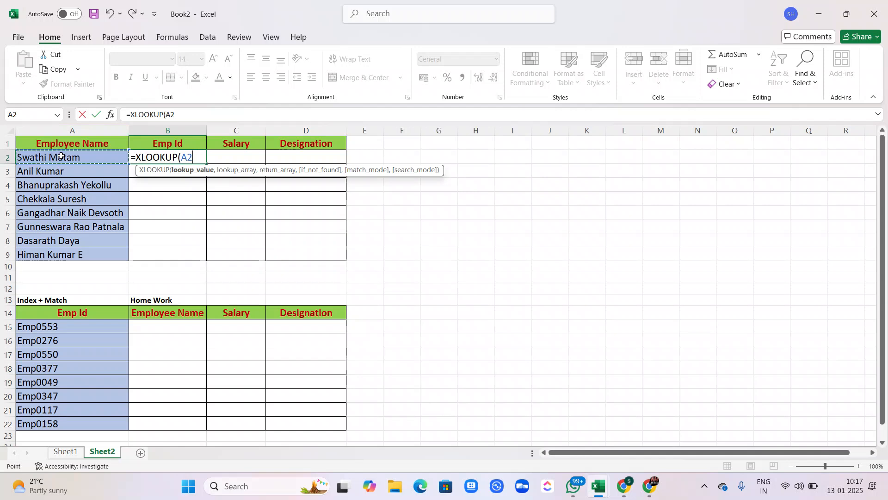
pyautogui.write(',')
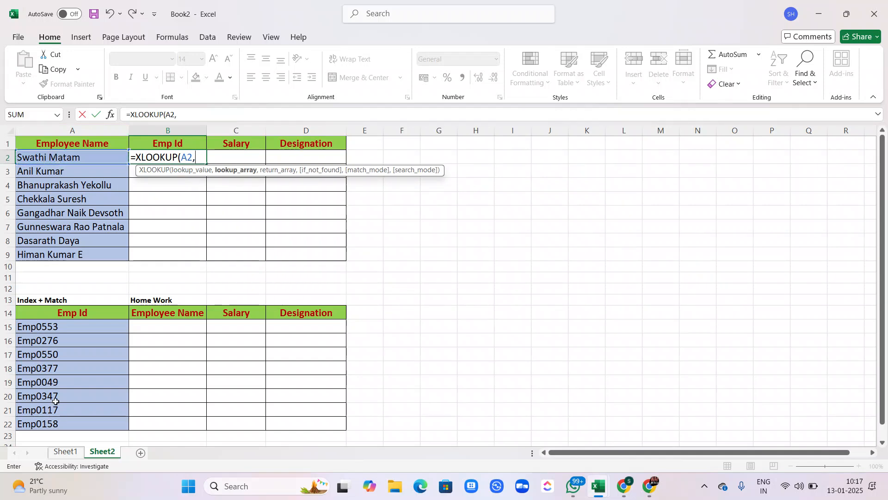
# Set the formula's lookup array to the Employee Name column on Sheet1, G8:G359.
pyautogui.click(64, 450)
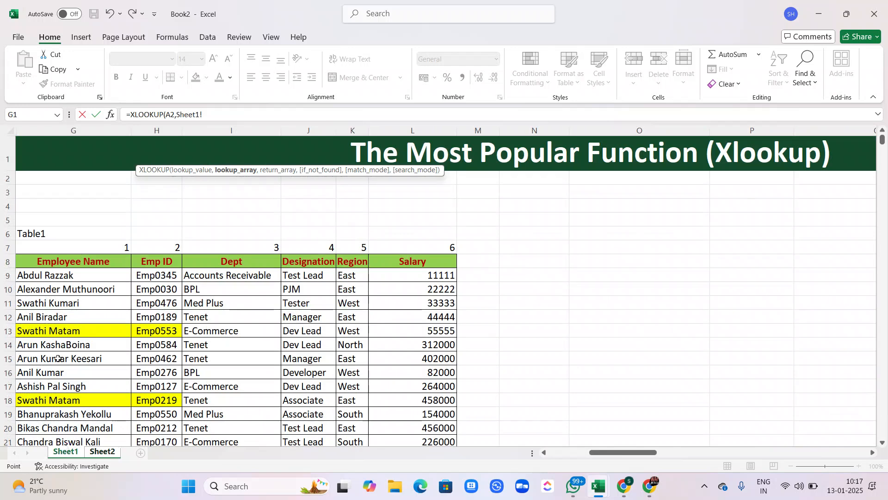
pyautogui.click(70, 261)
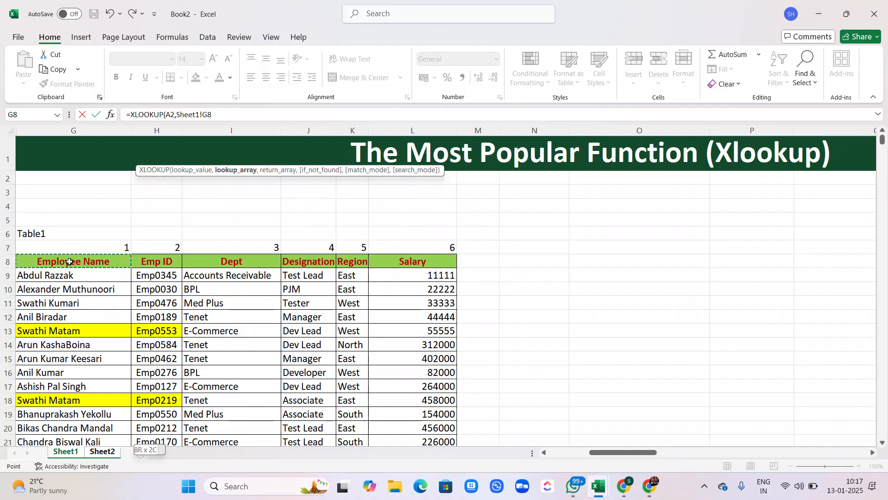
pyautogui.hotkey('ctrl', 'shift', 'Down')
pyautogui.write(',')
# Complete the formula with the Emp ID column Sheet1!H8:H359 as return array, and fill it down from B2 to B9.
pyautogui.scroll(18, 69, 262)
pyautogui.scroll(20, 70, 262)
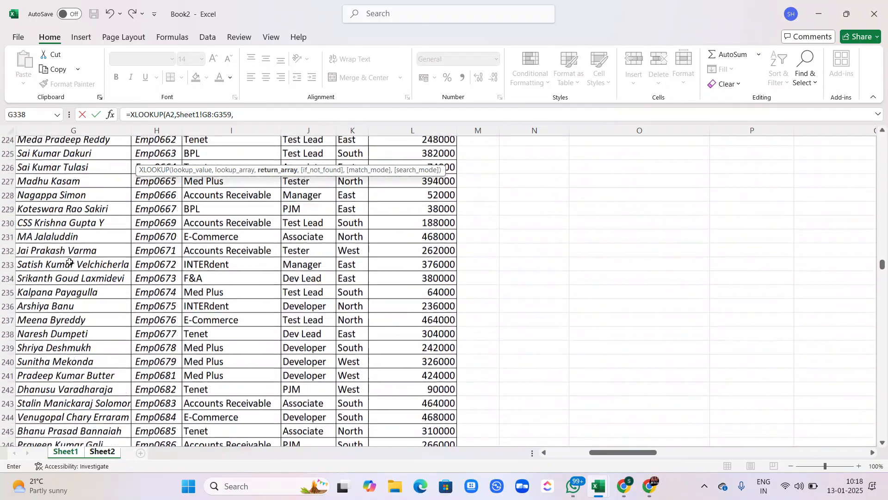
pyautogui.scroll(8, 70, 262)
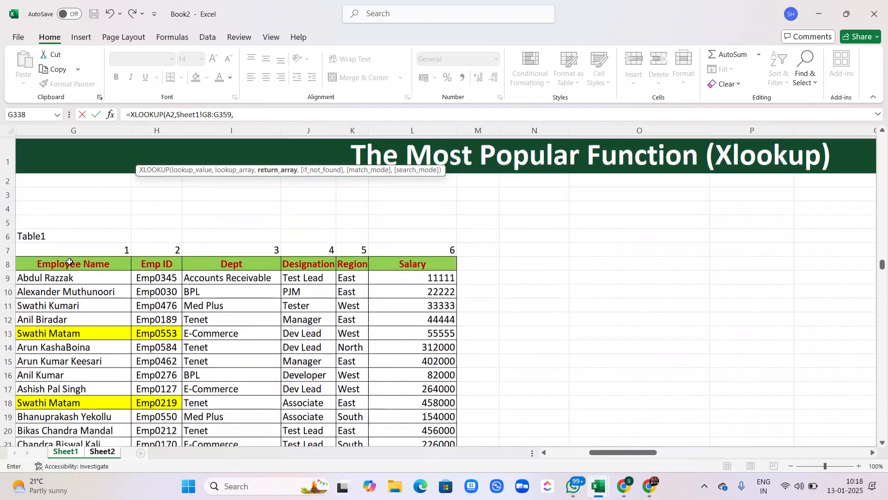
pyautogui.click(150, 262)
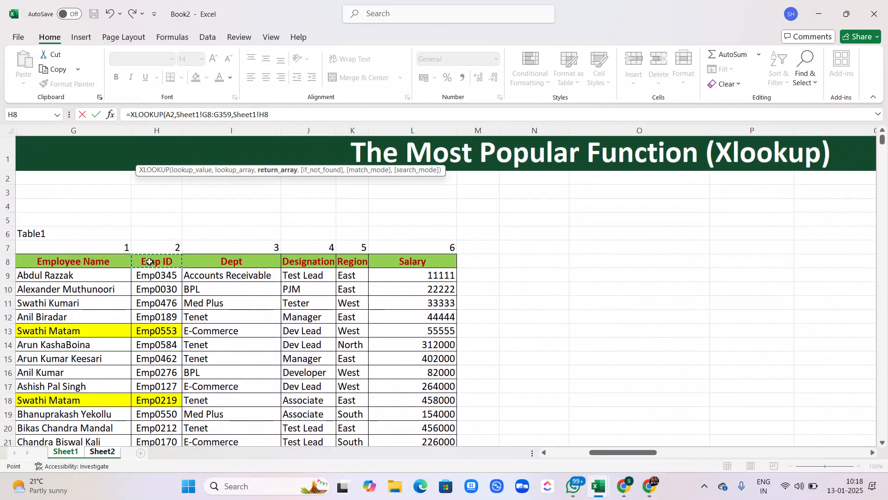
pyautogui.hotkey('ctrl', 'shift', 'Down')
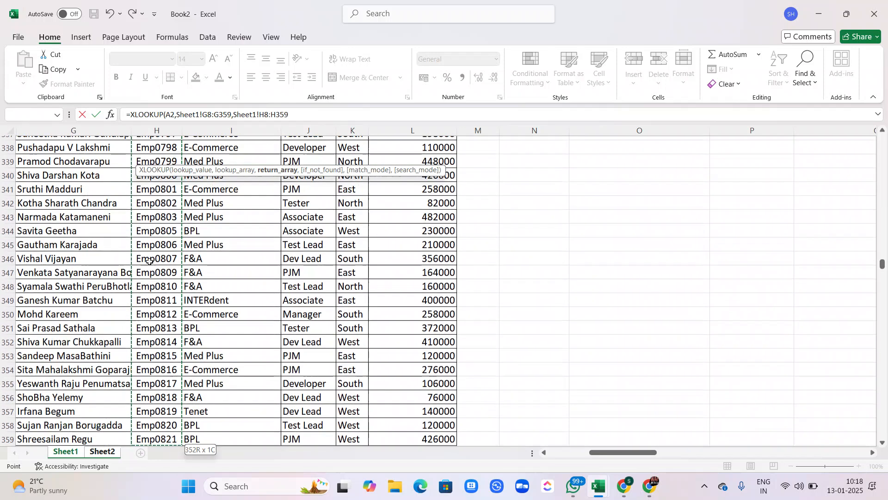
pyautogui.press('Return')
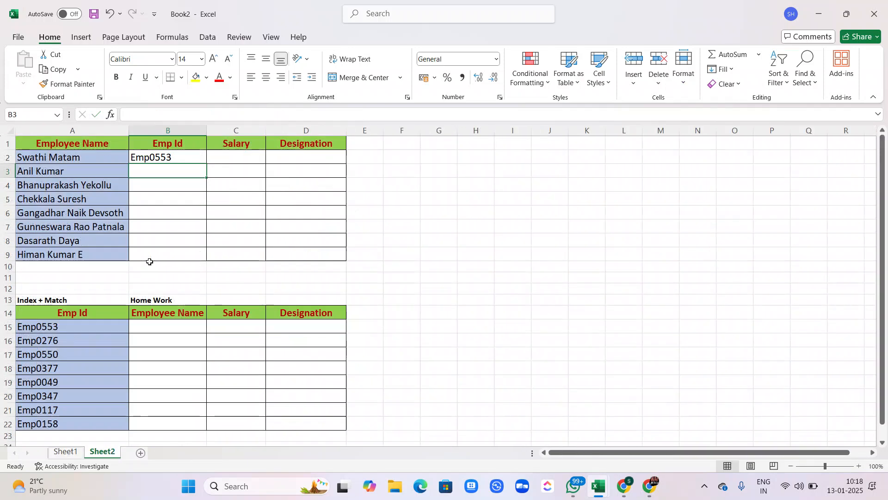
pyautogui.click(171, 160)
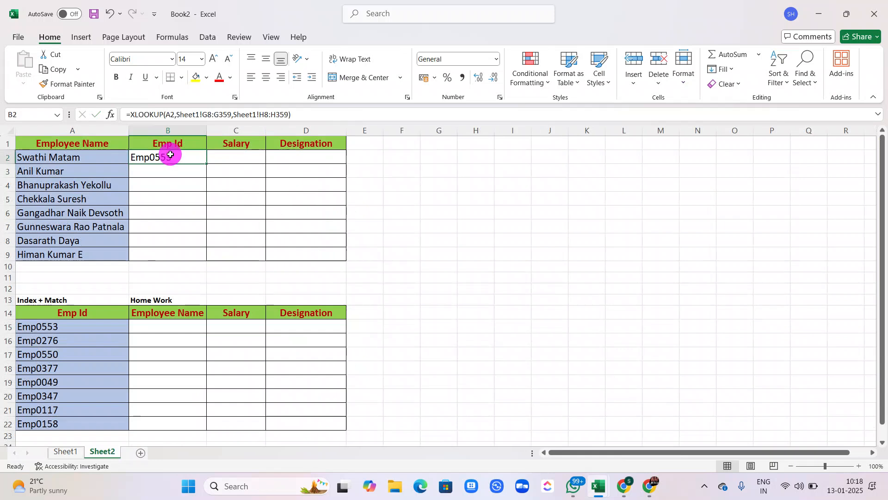
pyautogui.moveTo(208, 163); pyautogui.dragTo(208, 260)
# Start an XLOOKUP formula in cell C2 under Salary, using the Emp Id in B2 as the lookup value.
pyautogui.click(235, 157)
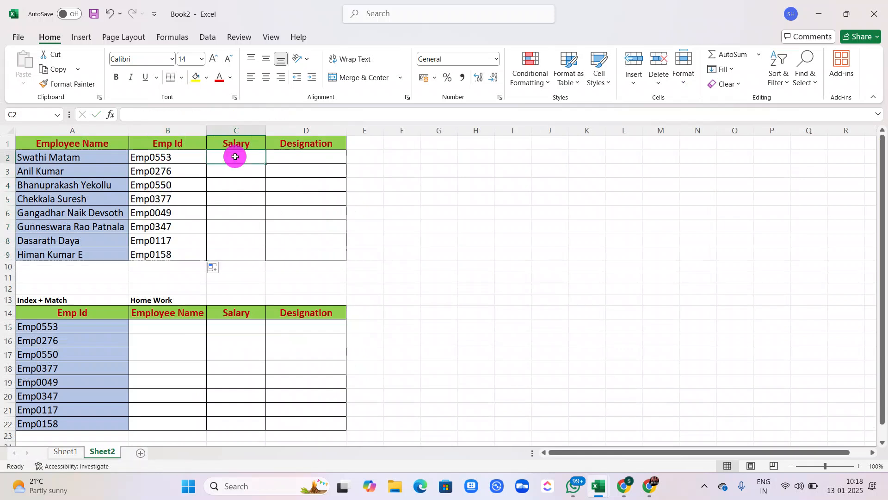
pyautogui.write('=')
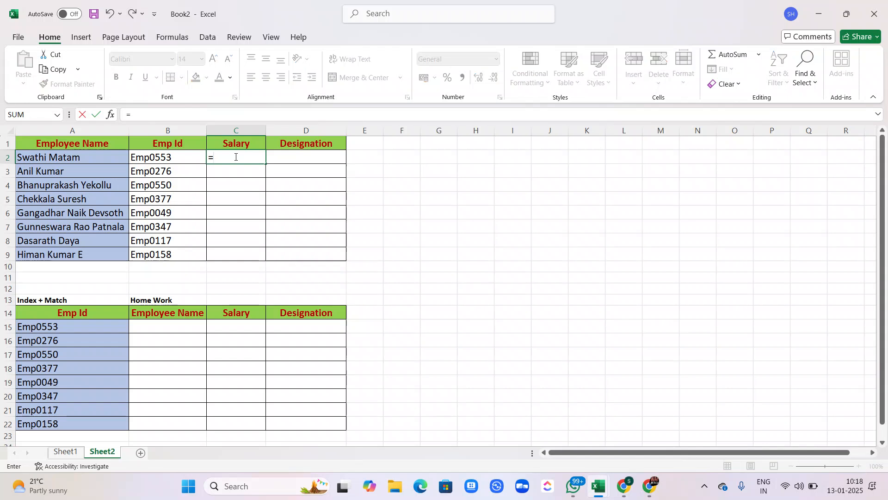
pyautogui.write('xl')
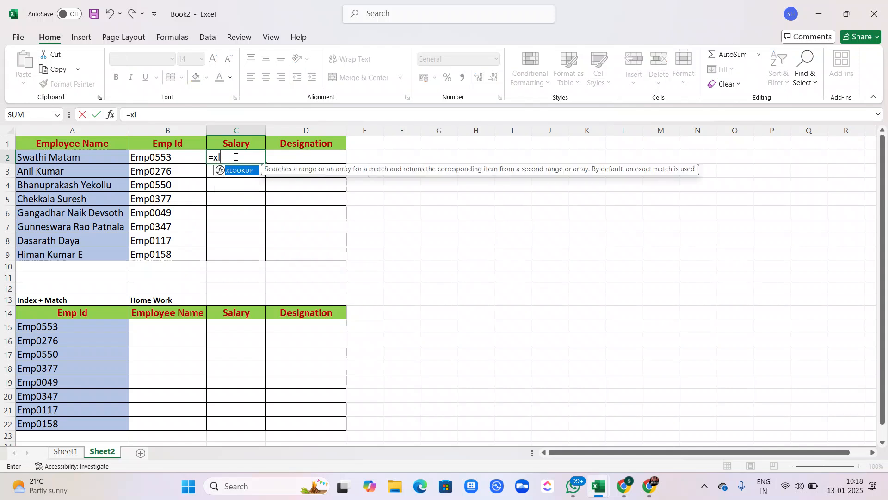
pyautogui.press('Tab')
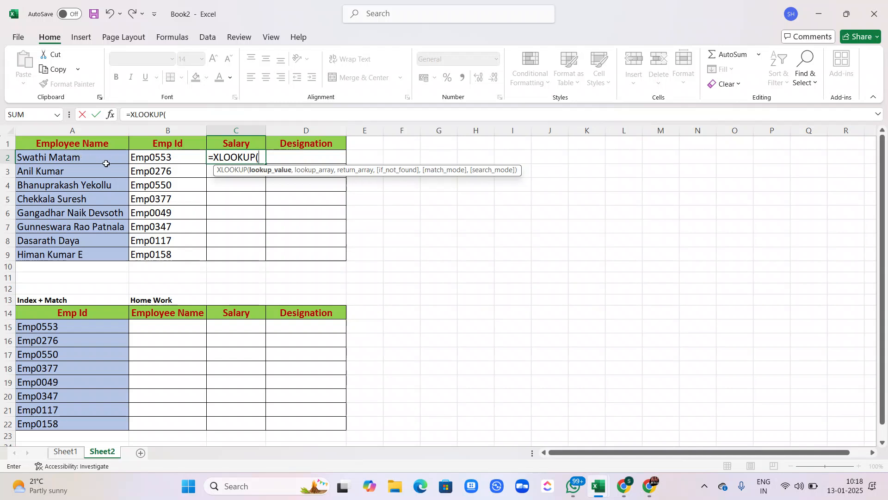
pyautogui.click(143, 158)
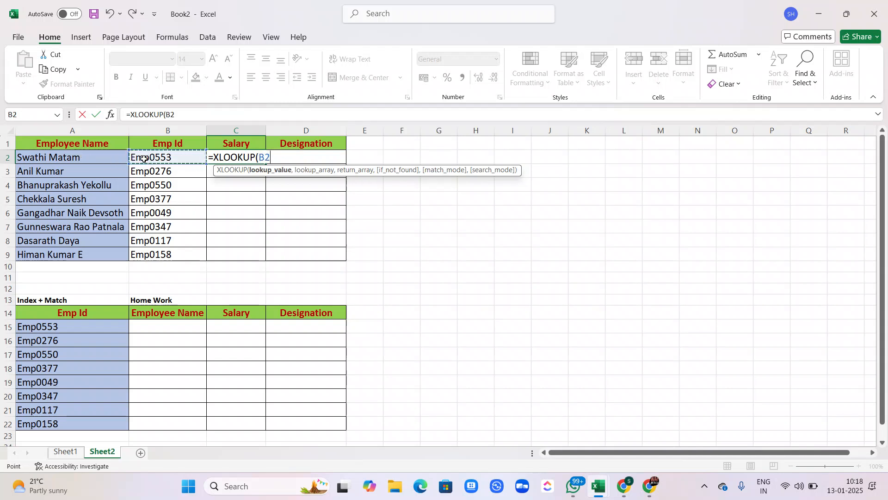
pyautogui.write(',')
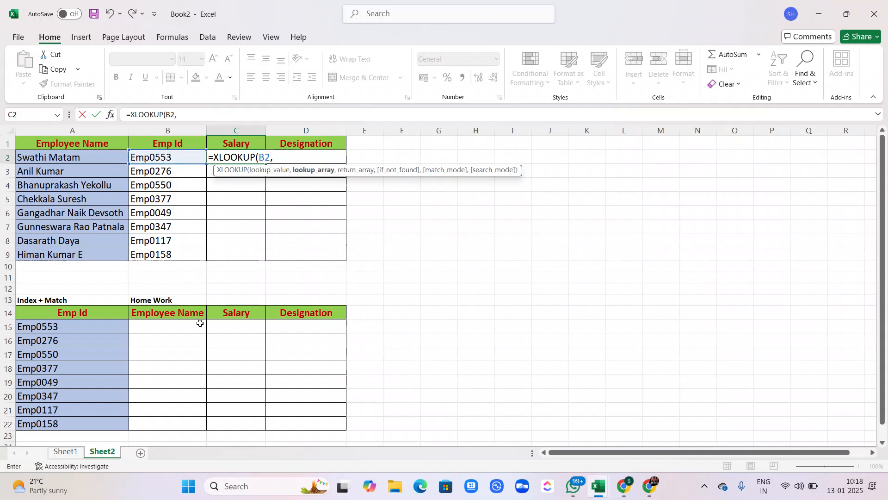
# Set the Salary formula's lookup array to the Emp ID column on Sheet1, H8:H359.
pyautogui.click(71, 454)
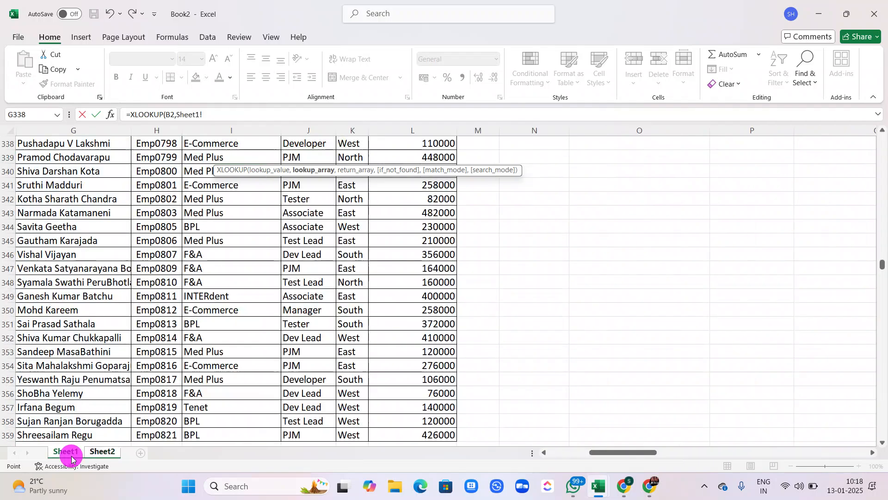
pyautogui.scroll(20, 150, 379)
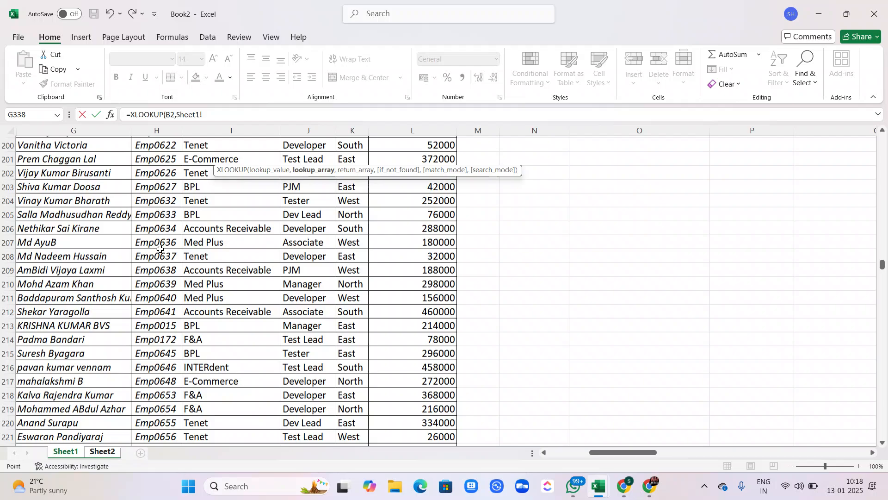
pyautogui.scroll(20, 159, 250)
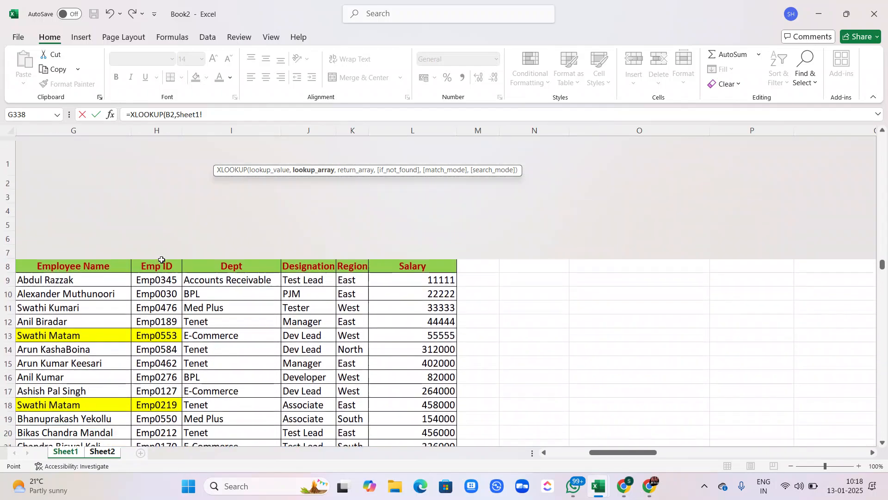
pyautogui.click(162, 256)
pyautogui.hotkey('ctrl', 'shift', 'Down')
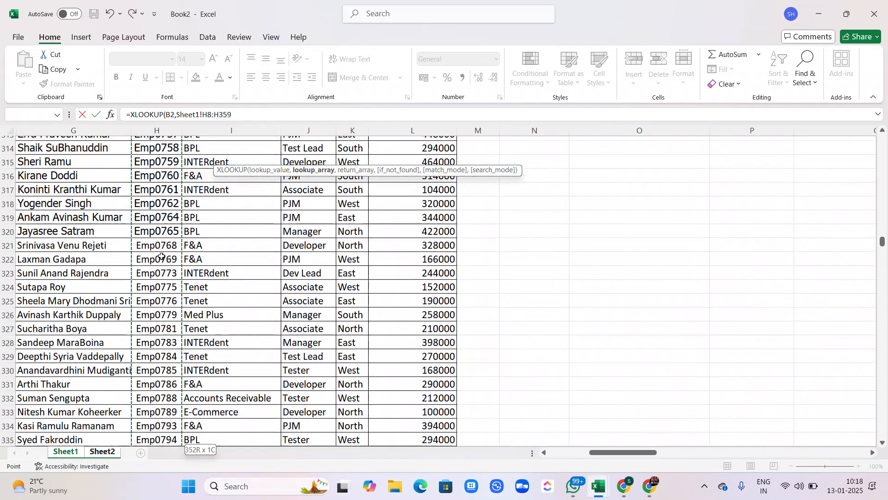
pyautogui.write(',')
# Complete the C2 formula with the Salary column Sheet1!L8:L359 as return array, and select C2 again.
pyautogui.scroll(20, 161, 256)
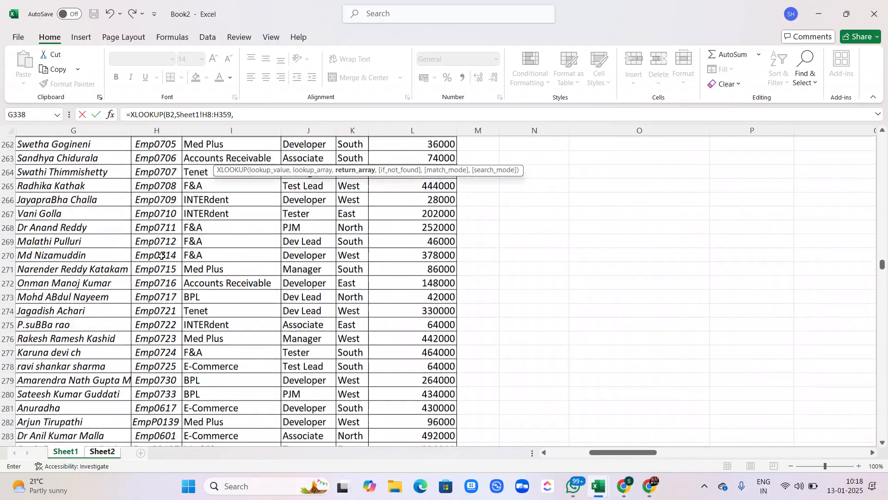
pyautogui.scroll(20, 161, 256)
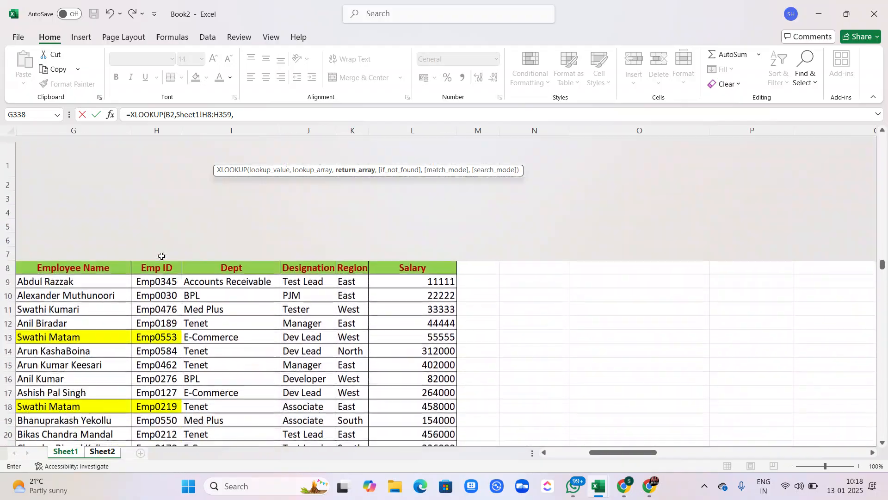
pyautogui.click(394, 256)
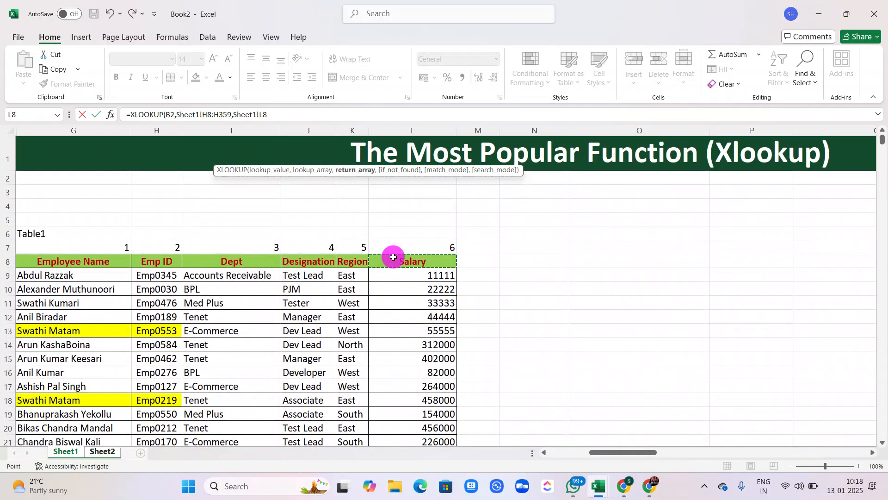
pyautogui.hotkey('ctrl', 'shift', 'Down')
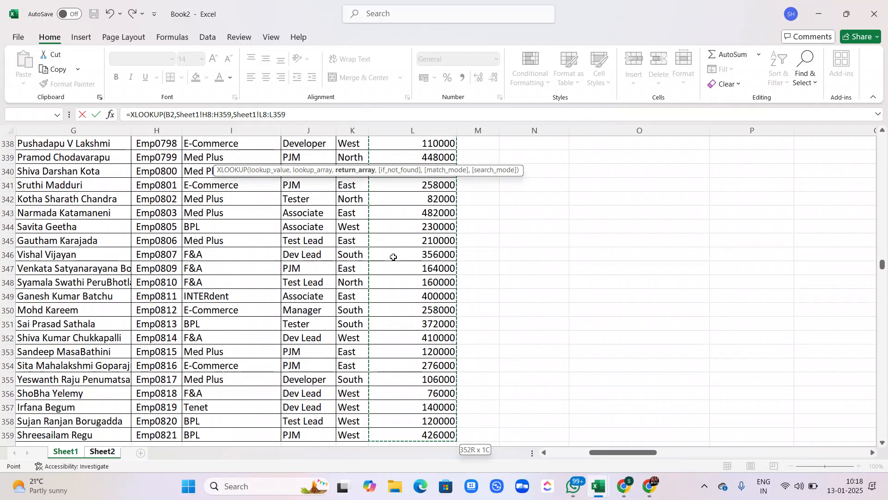
pyautogui.press('Return')
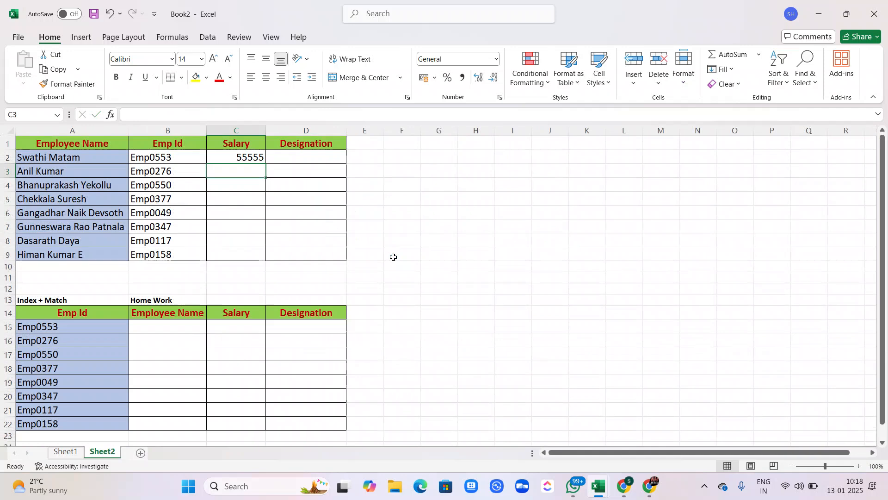
pyautogui.click(238, 160)
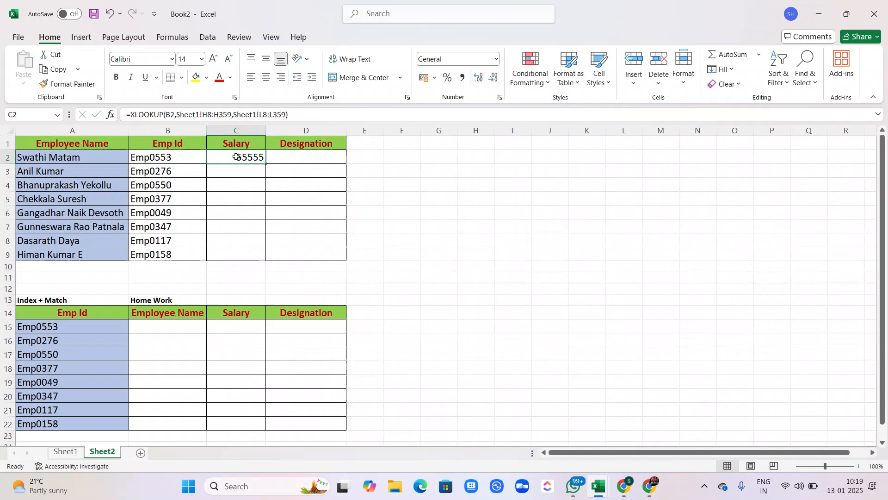
# Fill the Salary formula down to C9, and start an XLOOKUP formula in D2 under Designation with B2 as lookup value.
pyautogui.doubleClick(267, 163)
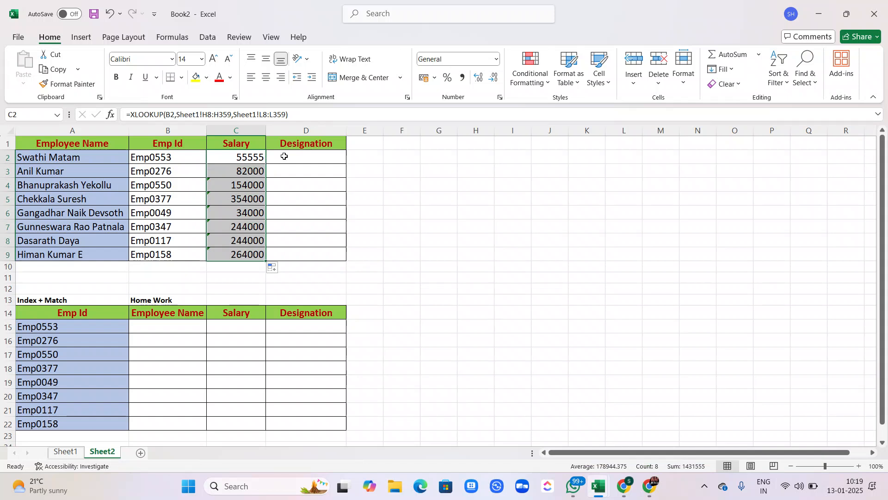
pyautogui.click(284, 158)
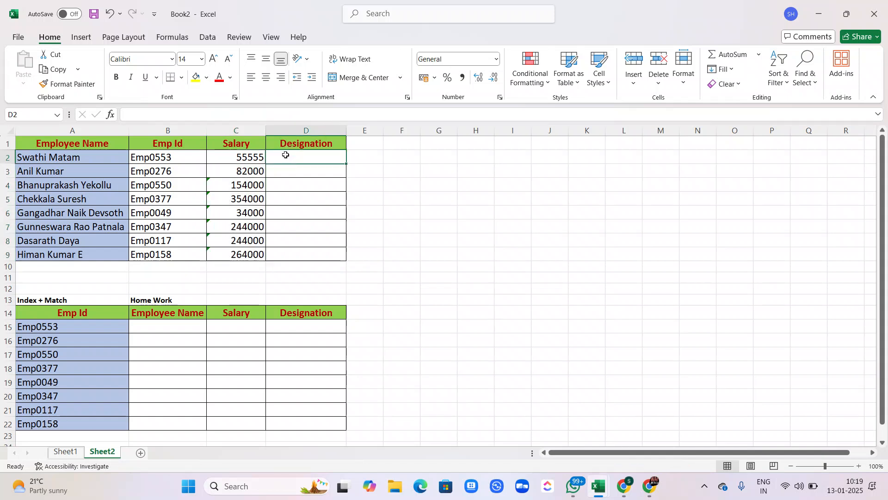
pyautogui.write('=')
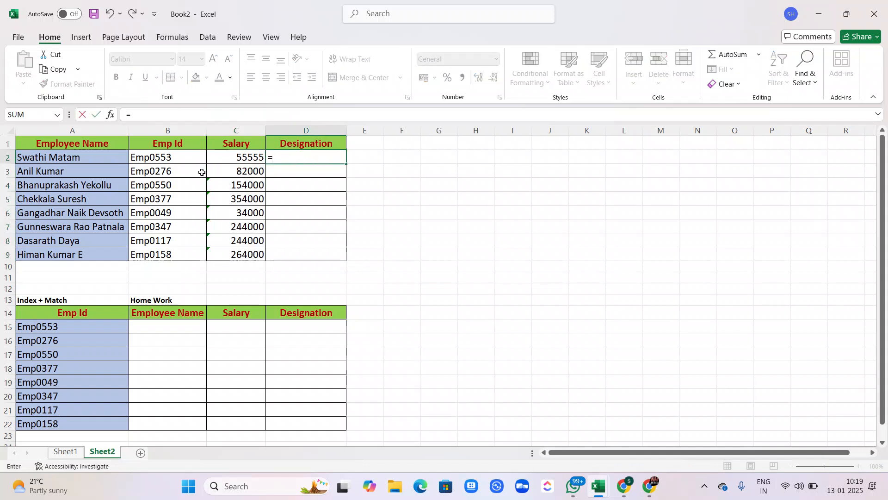
pyautogui.write('xl')
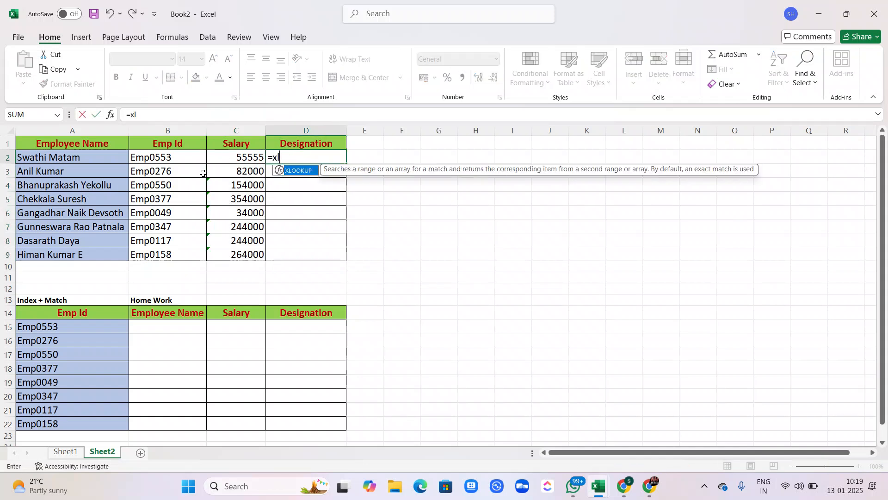
pyautogui.doubleClick(282, 175)
pyautogui.click(174, 159)
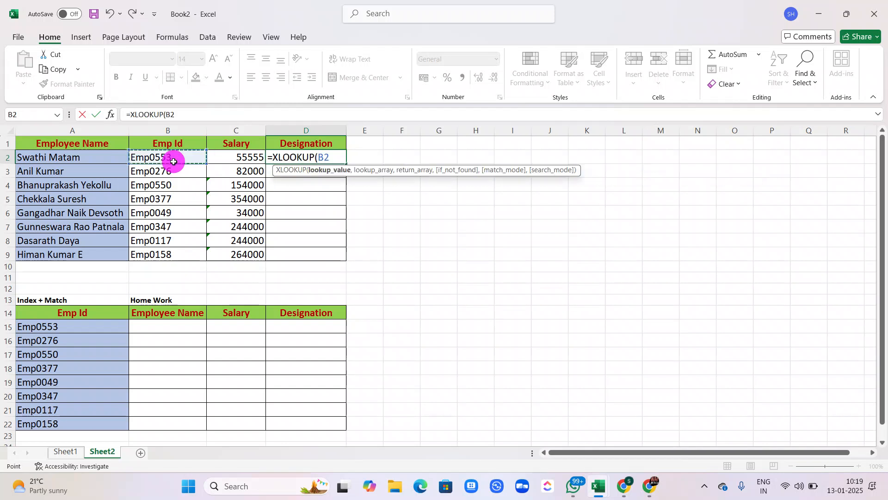
pyautogui.write(',')
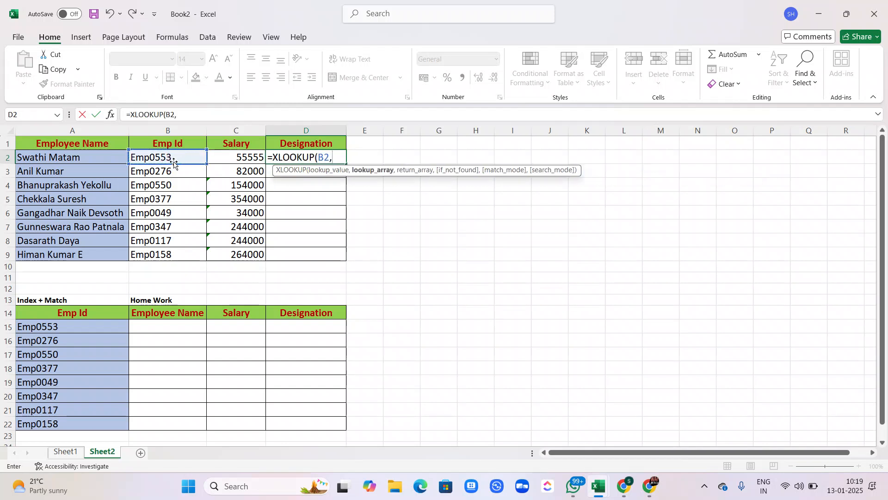
# Set the Designation formula's lookup array to the Emp ID column on Sheet1, H8:H359.
pyautogui.click(65, 452)
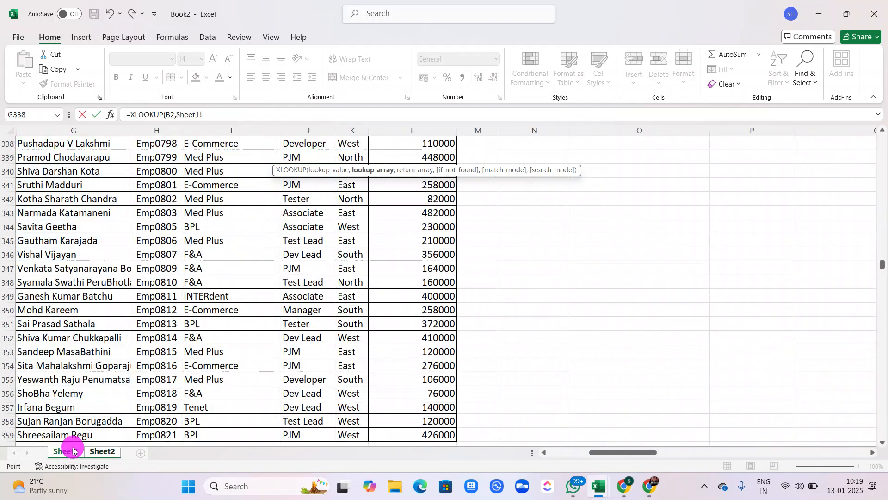
pyautogui.scroll(20, 152, 243)
pyautogui.scroll(20, 152, 243)
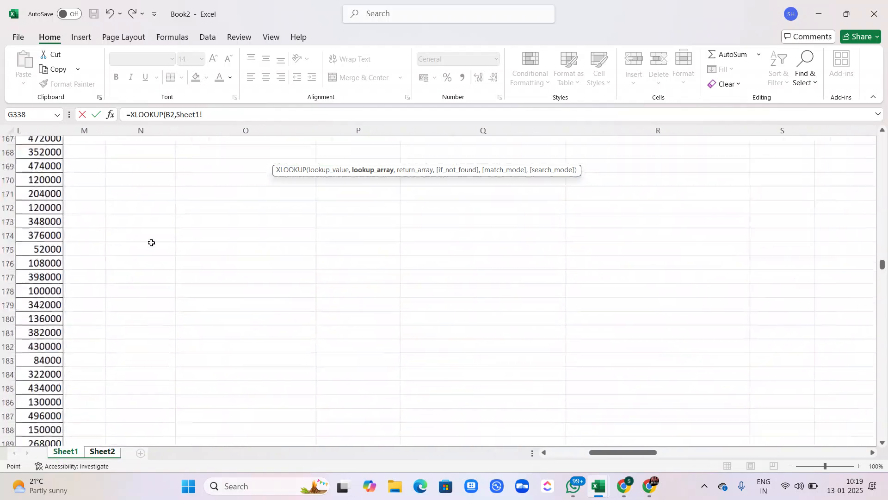
pyautogui.hscroll(2, 152, 243)
pyautogui.scroll(20, 151, 243)
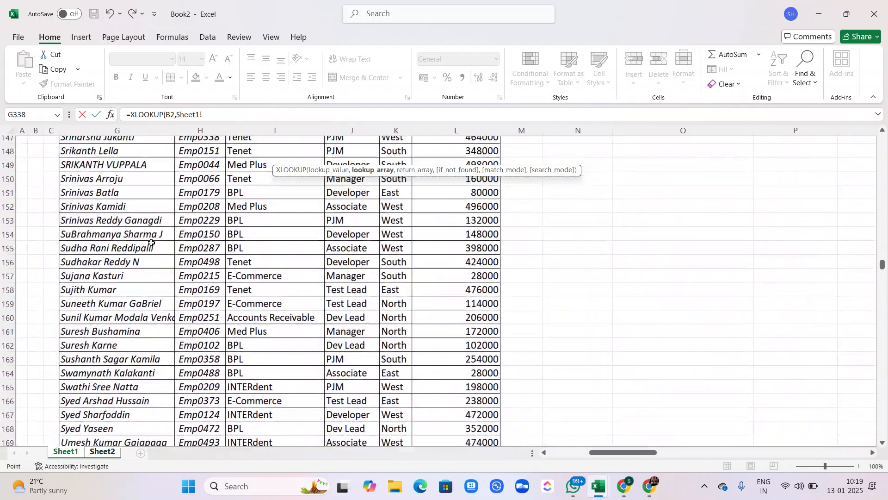
pyautogui.hscroll(-2, 152, 243)
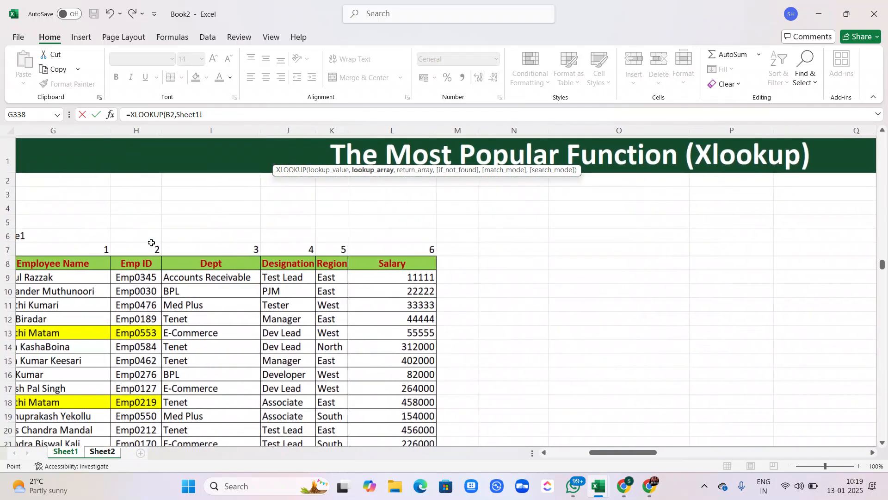
pyautogui.click(139, 258)
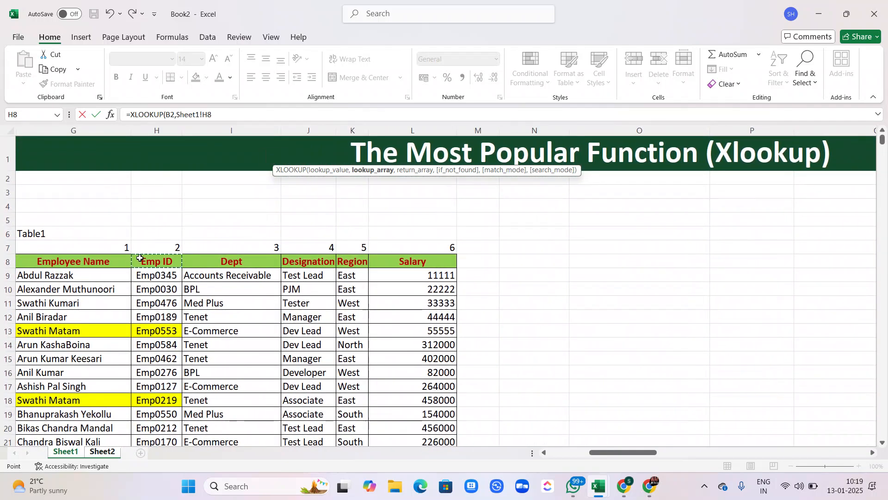
pyautogui.hotkey('ctrl', 'shift', 'Down')
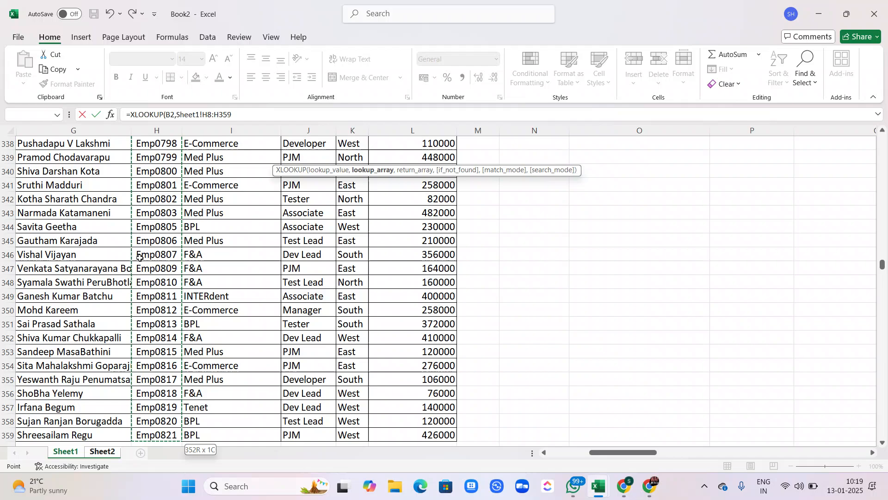
pyautogui.write(',')
# Complete the D2 formula with the Designation column Sheet1!J8:J359 as return array, and fill it down to D9.
pyautogui.scroll(20, 139, 257)
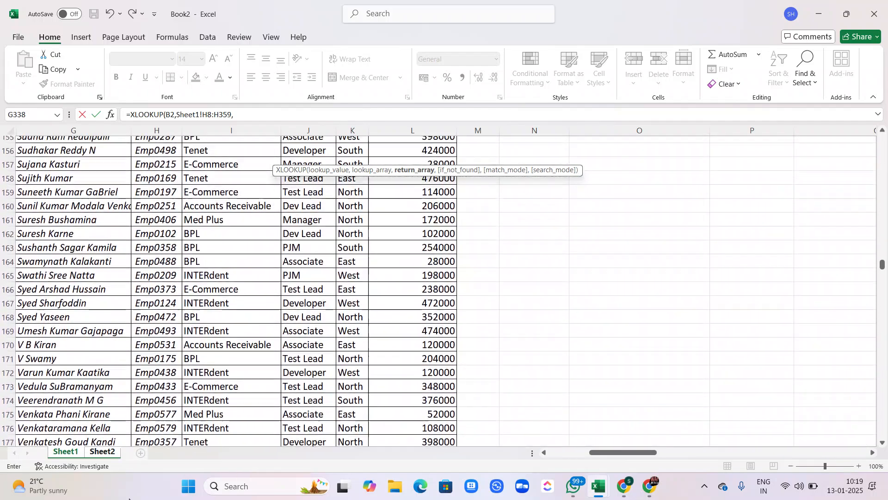
pyautogui.click(106, 454)
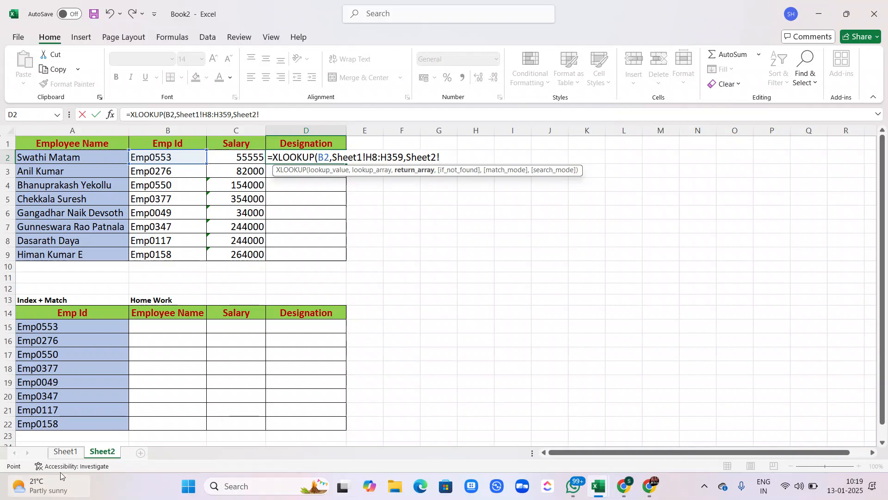
pyautogui.click(67, 452)
pyautogui.scroll(20, 265, 289)
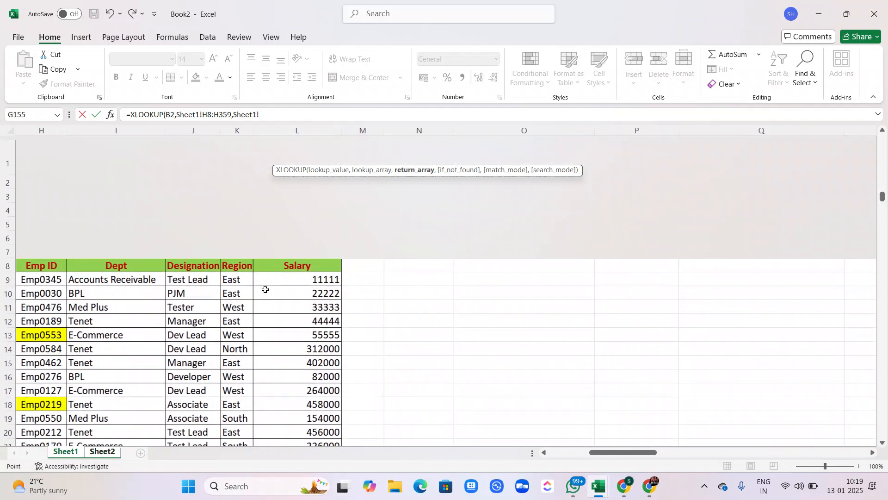
pyautogui.click(195, 263)
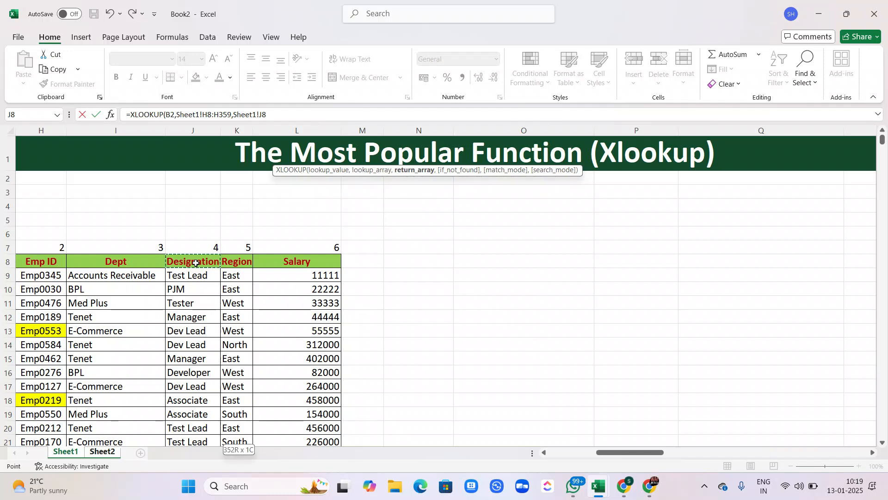
pyautogui.hotkey('ctrl', 'shift', 'Down')
pyautogui.press('Return')
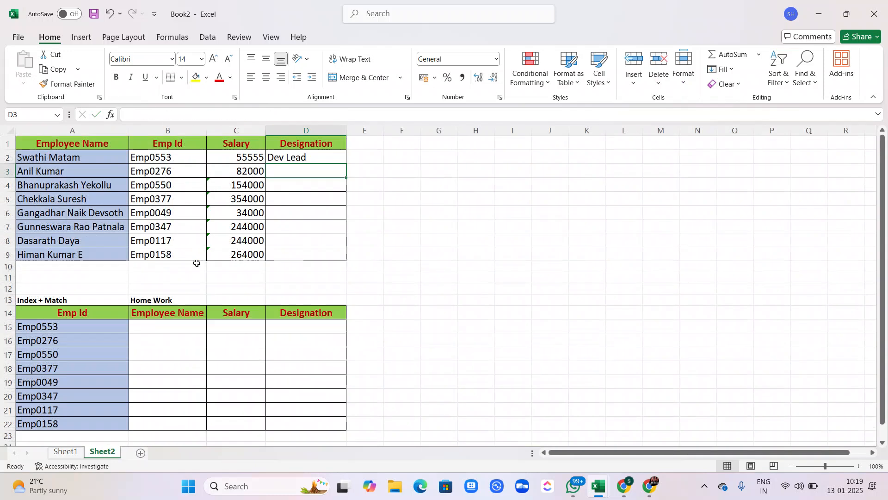
pyautogui.click(295, 156)
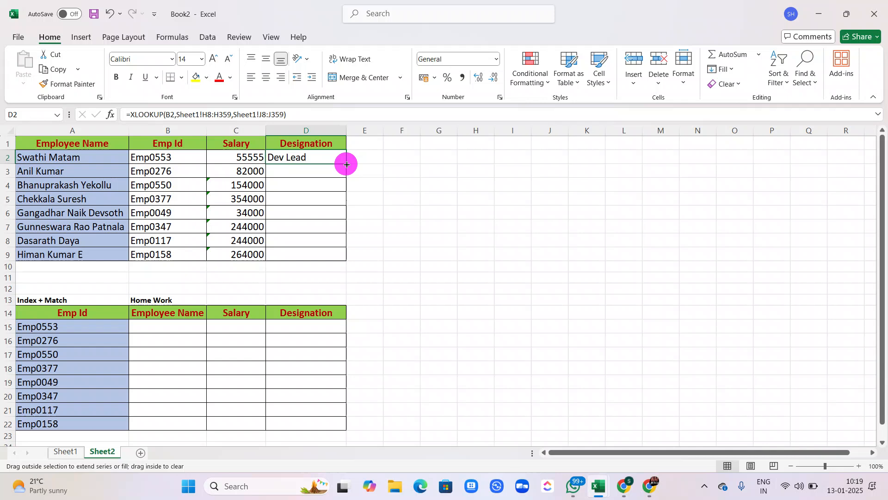
pyautogui.doubleClick(345, 165)
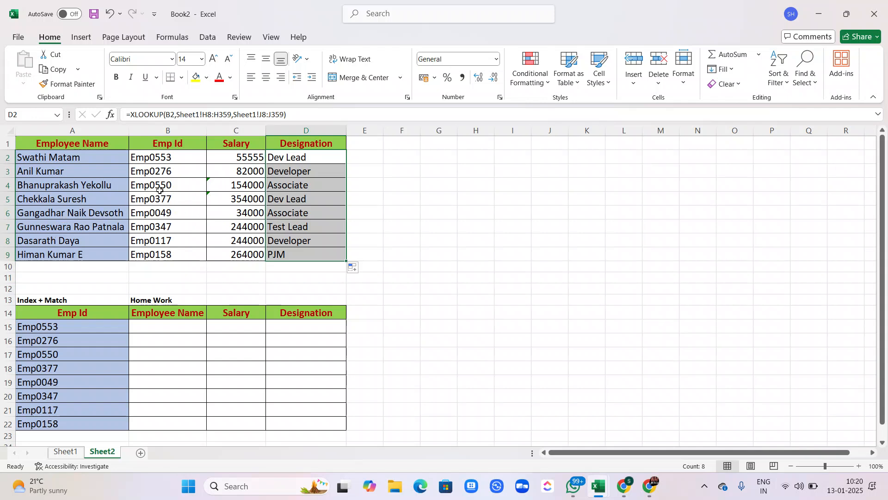
# Search Sheet1 for the employee name copied from cell A2 of Sheet2, and select the Emp ID in H13.
pyautogui.click(76, 158)
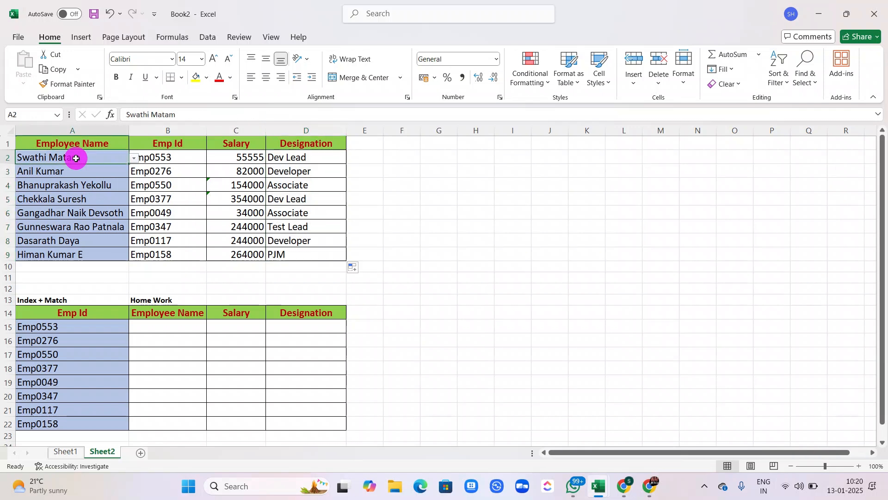
pyautogui.hotkey('ctrl', 'c')
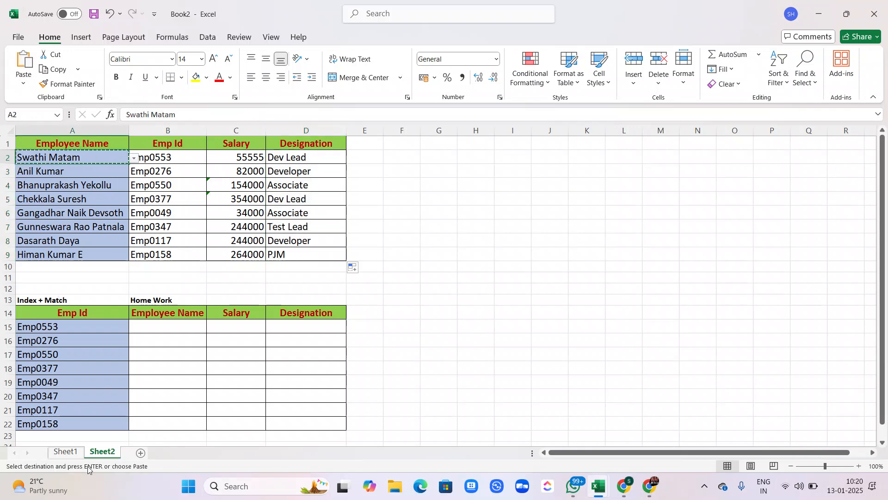
pyautogui.click(65, 451)
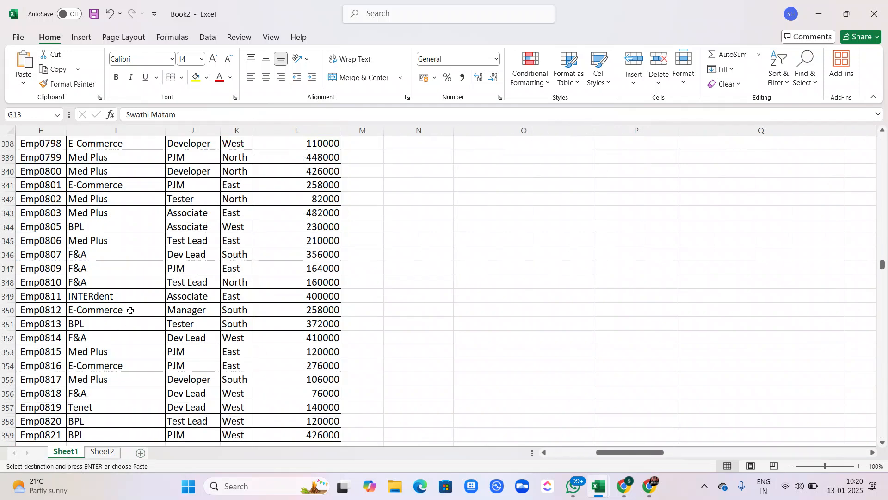
pyautogui.hotkey('ctrl', 'f')
pyautogui.press('Return')
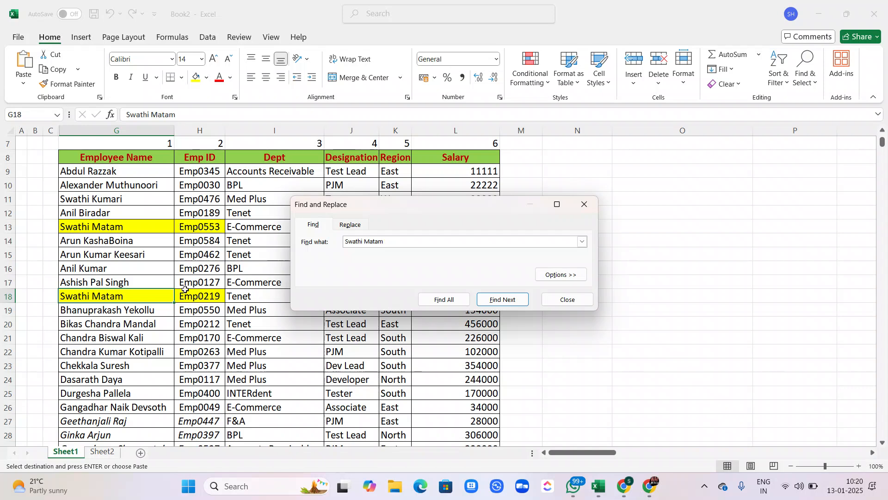
pyautogui.click(200, 228)
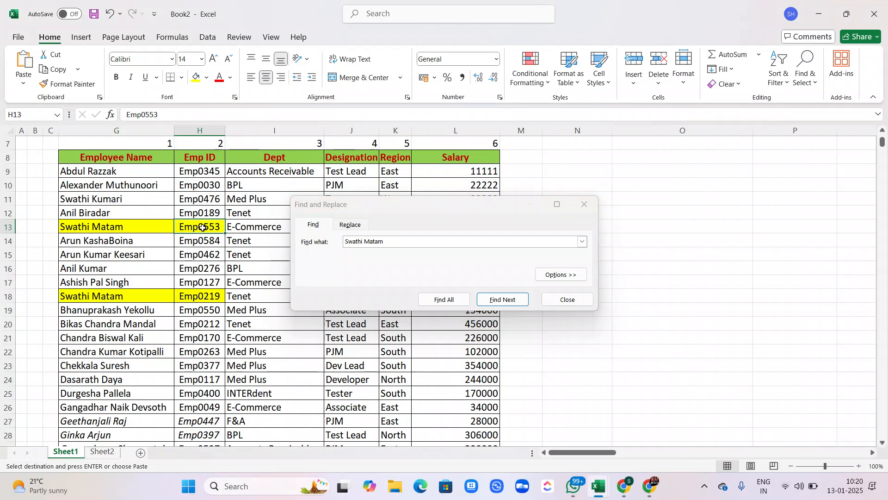
pyautogui.click(584, 204)
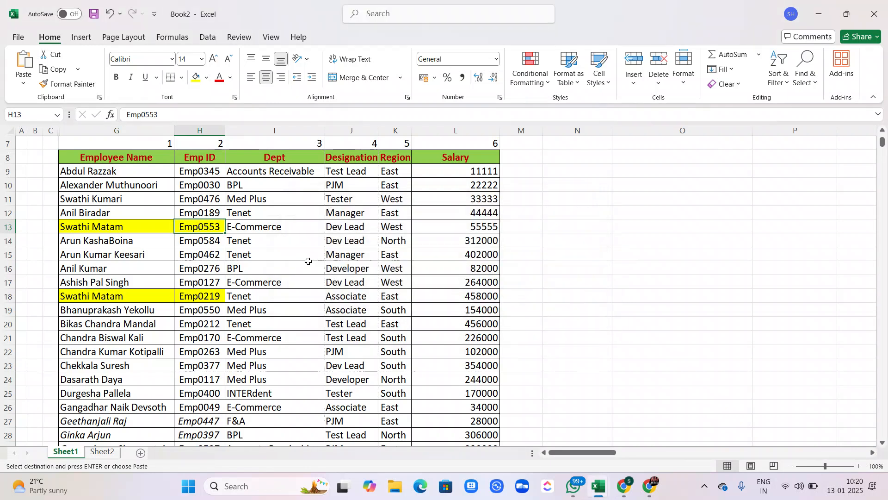
# Check the Designation and Salary entries in row 13 of the Sheet1 table, ending on cell L13.
pyautogui.hscroll(3, 274, 226)
pyautogui.press('Right')
pyautogui.press('Right')
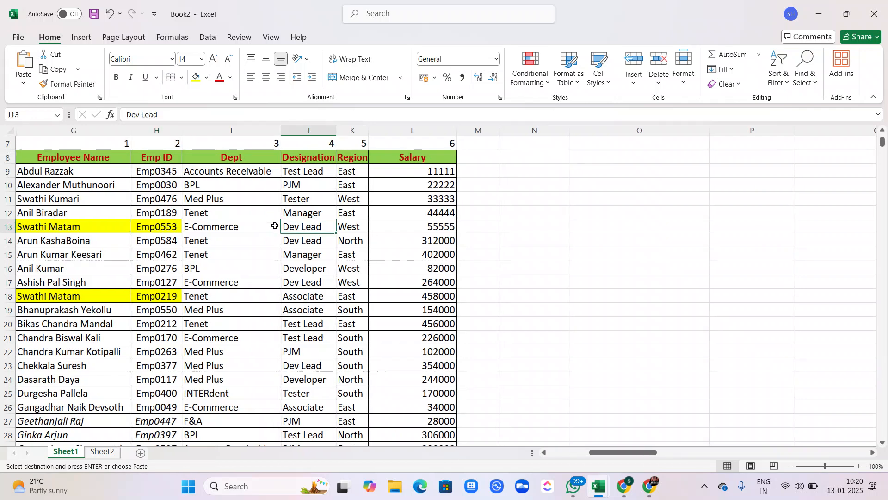
pyautogui.press('Right')
pyautogui.press('Right')
pyautogui.scroll(1, 275, 226)
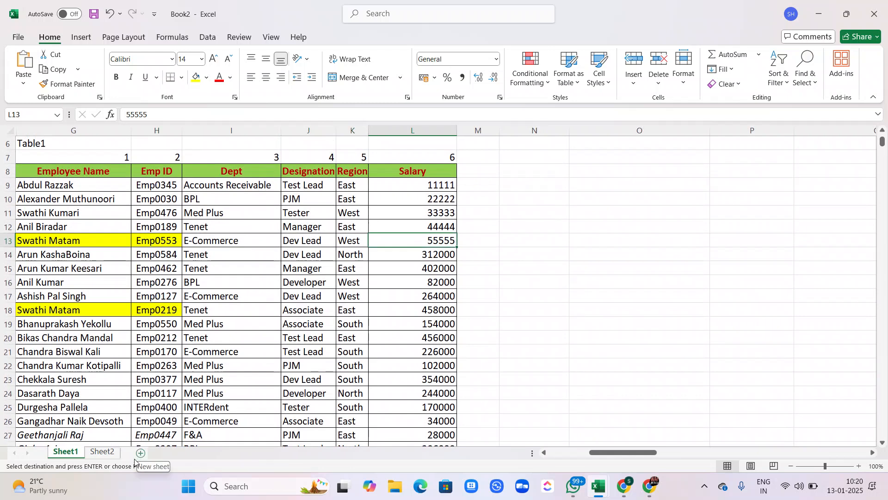
# Copy the employee name from cell A3 of Sheet2 and search for it on Sheet1.
pyautogui.click(105, 456)
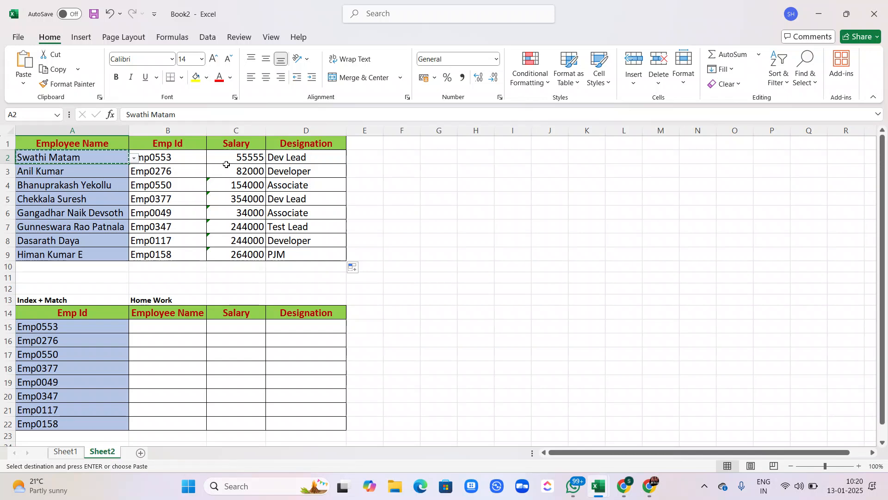
pyautogui.click(89, 168)
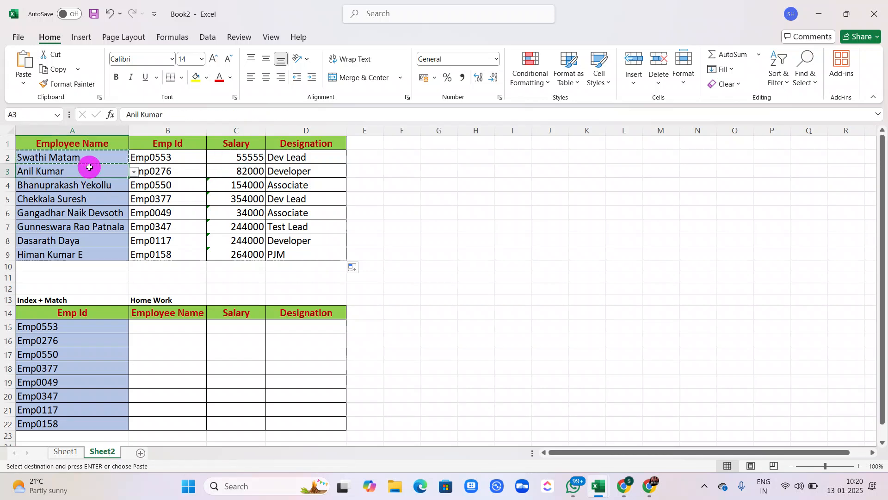
pyautogui.hotkey('ctrl', 'c')
pyautogui.click(66, 452)
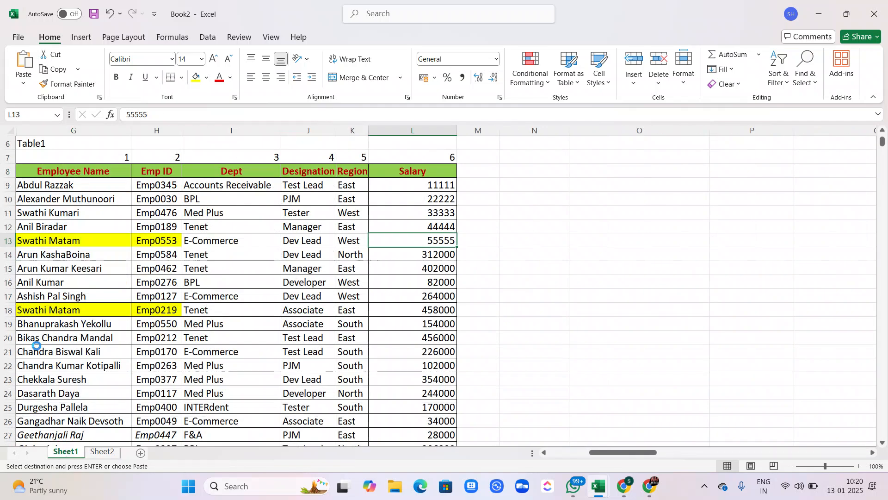
pyautogui.hotkey('ctrl', 'f')
pyautogui.hotkey('ctrl', 'v')
pyautogui.press('Return')
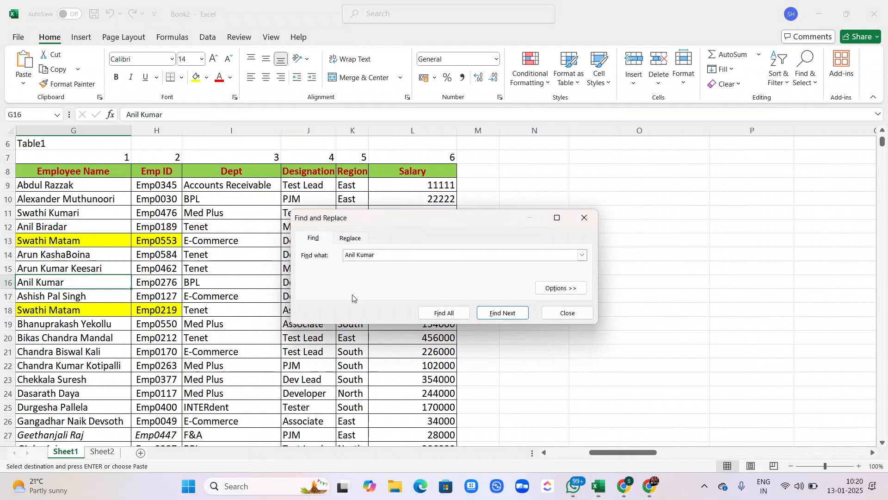
pyautogui.click(584, 217)
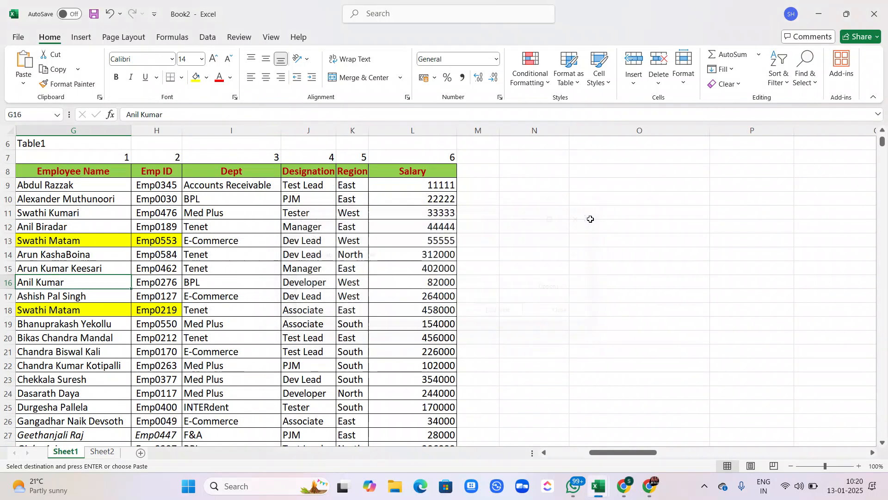
# Check the Emp ID, Designation and Salary entries in row 16 of Sheet1, and return to Sheet2 to compare.
pyautogui.click(152, 287)
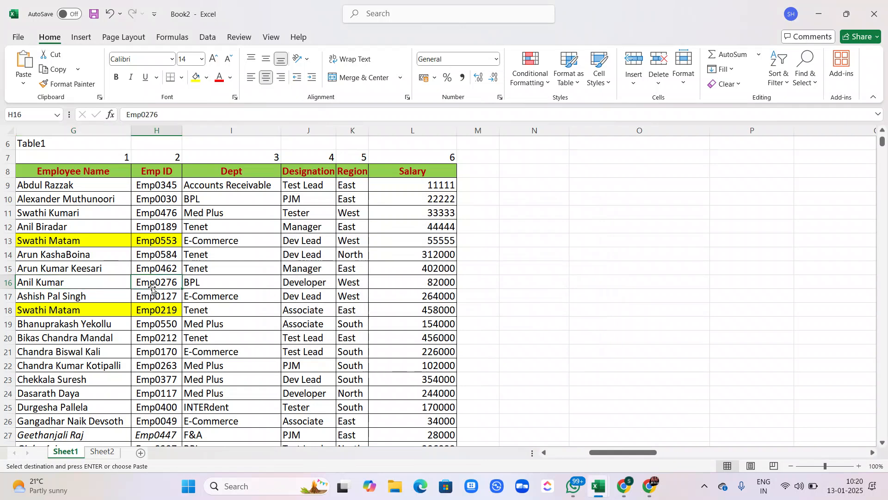
pyautogui.press('Right')
pyautogui.press('Right')
pyautogui.press('Right')
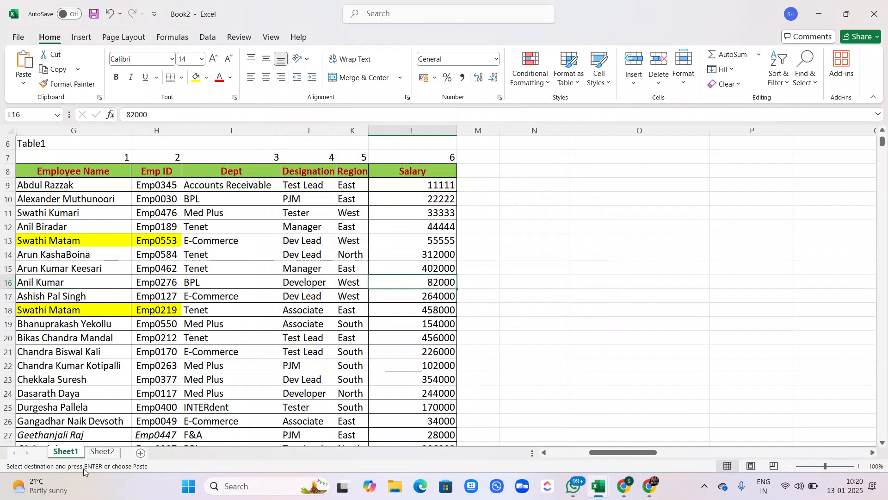
pyautogui.click(106, 454)
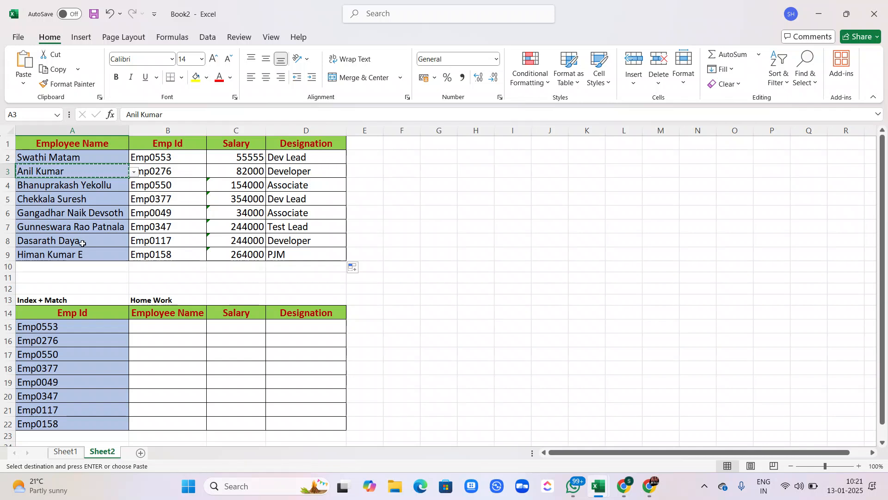
# Copy the employee name from cell A8 of Sheet2 and search for it on Sheet1.
pyautogui.click(82, 244)
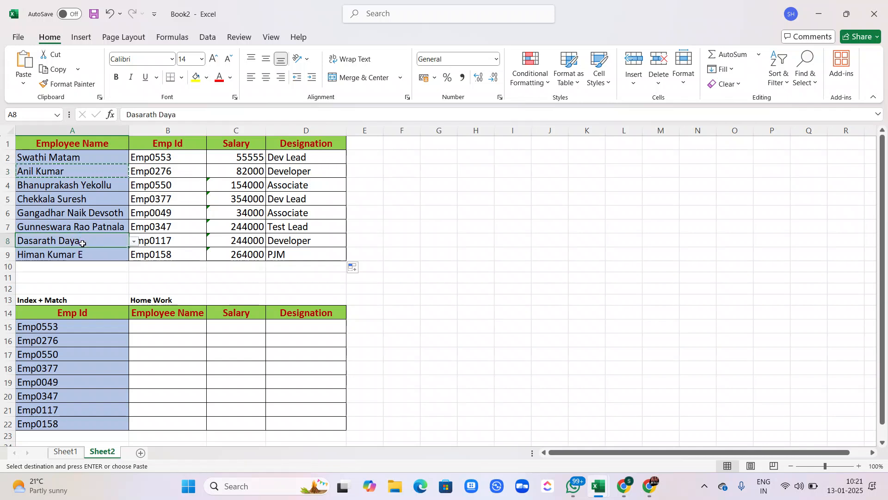
pyautogui.hotkey('ctrl', 'c')
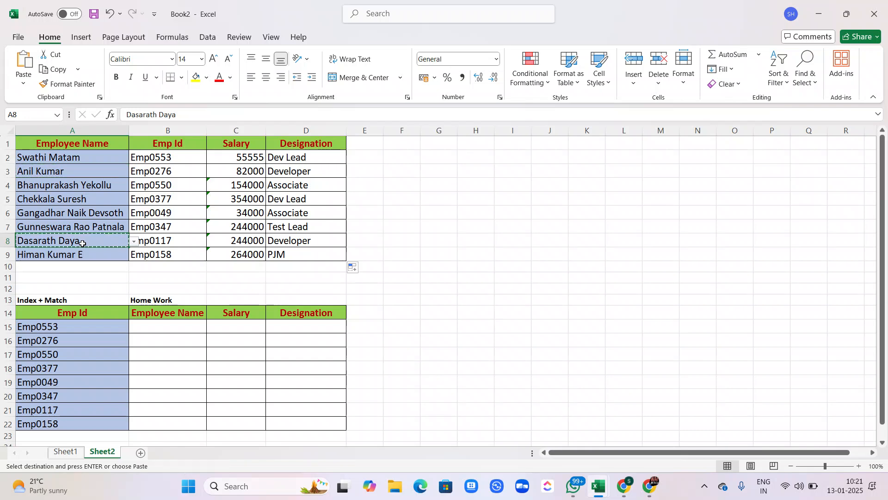
pyautogui.click(63, 451)
pyautogui.hotkey('ctrl', 'f')
pyautogui.hotkey('ctrl', 'v')
pyautogui.press('Return')
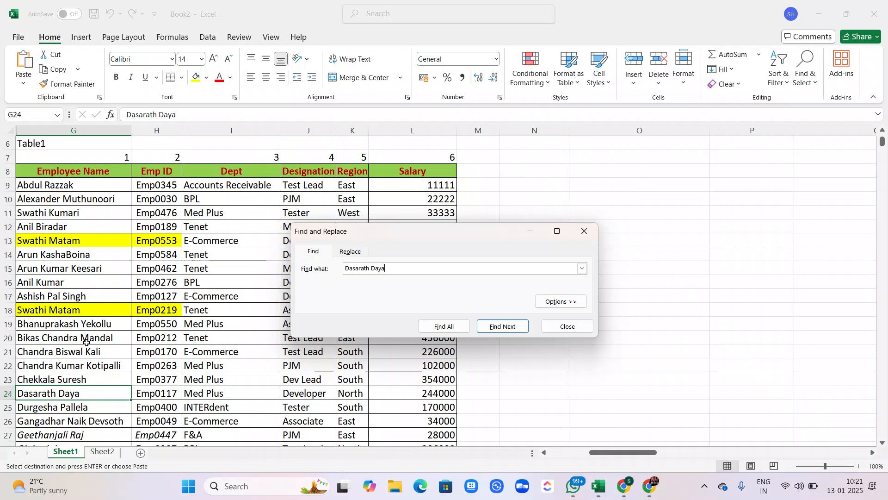
pyautogui.click(585, 231)
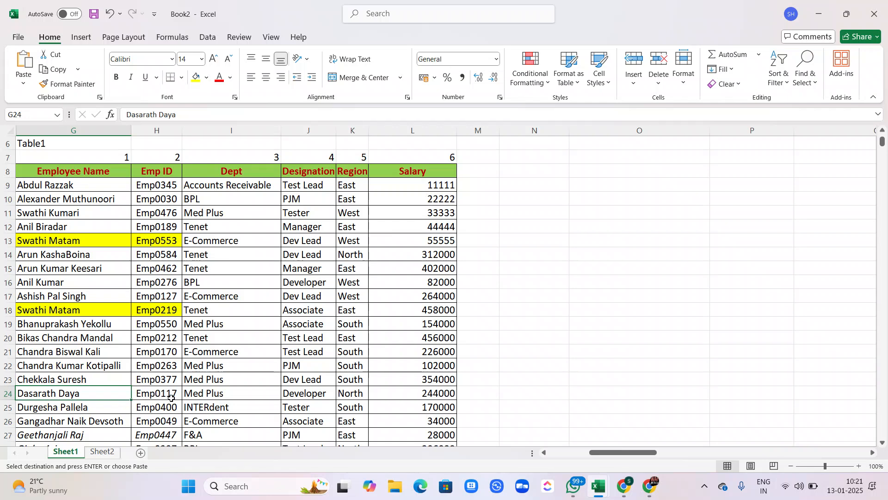
# Check the Emp ID, Designation and Salary entries in row 24 of Sheet1, ending on cell L24.
pyautogui.press('Right')
pyautogui.press('Right')
pyautogui.press('Right')
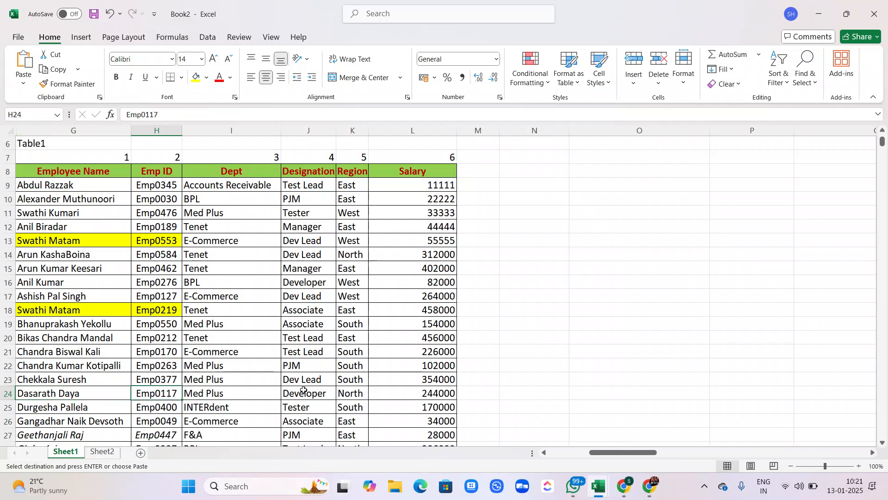
pyautogui.press('Right')
pyautogui.press('Right')
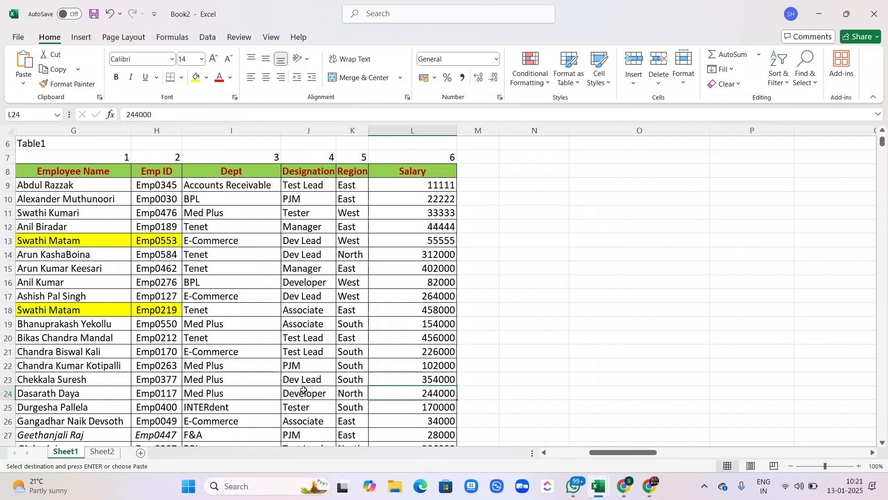
# Return to Sheet2 and compare the Emp Id, Salary and Designation results in row 8.
pyautogui.click(102, 452)
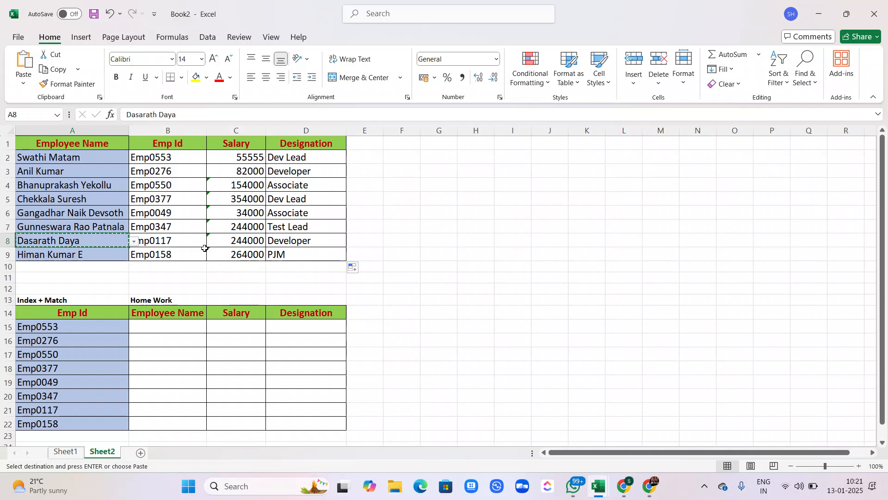
pyautogui.click(193, 239)
pyautogui.press('Right')
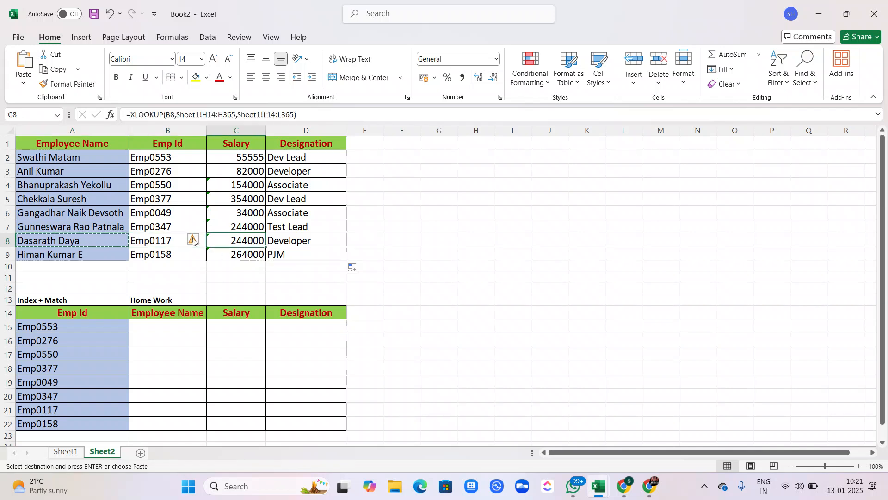
pyautogui.press('Right')
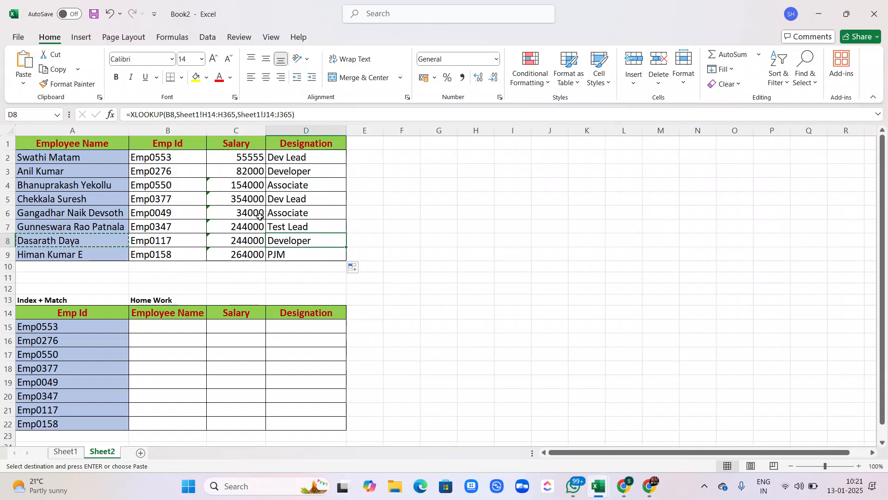
# Look over the Index + Match table on Sheet2 and select its Home Work label in B13.
pyautogui.scroll(-1, 260, 216)
pyautogui.scroll(1, 260, 216)
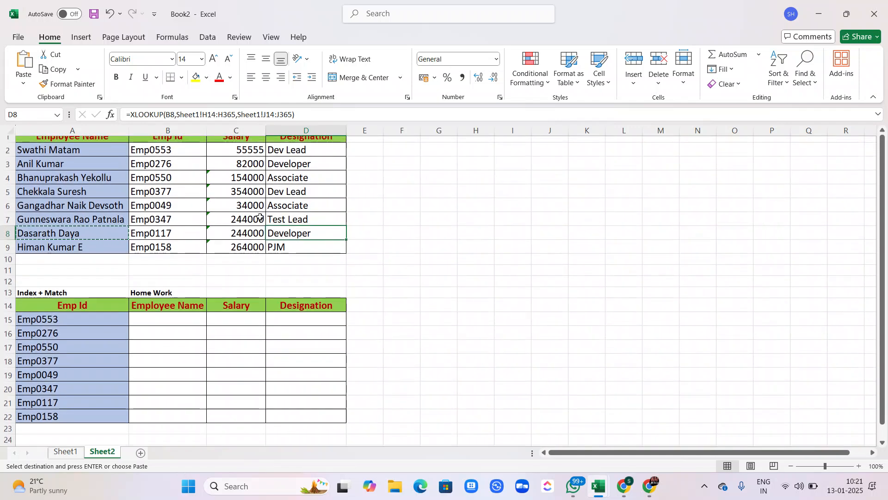
pyautogui.scroll(-1, 260, 218)
pyautogui.click(135, 273)
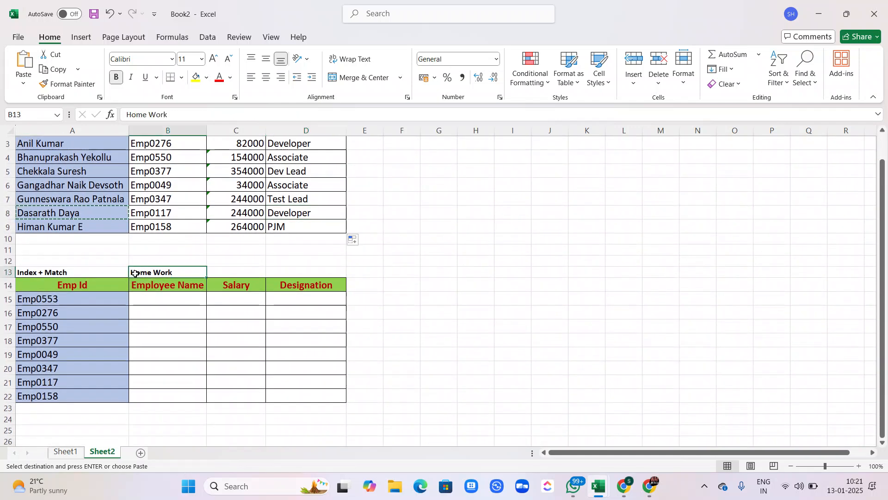
pyautogui.scroll(1, 135, 273)
pyautogui.scroll(-2, 135, 273)
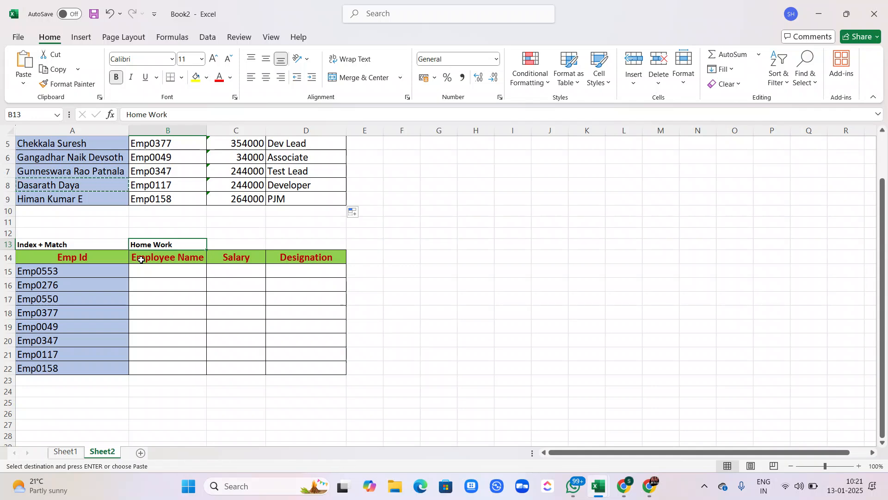
pyautogui.scroll(3, 141, 259)
pyautogui.hscroll(1, 141, 259)
pyautogui.scroll(1, 141, 259)
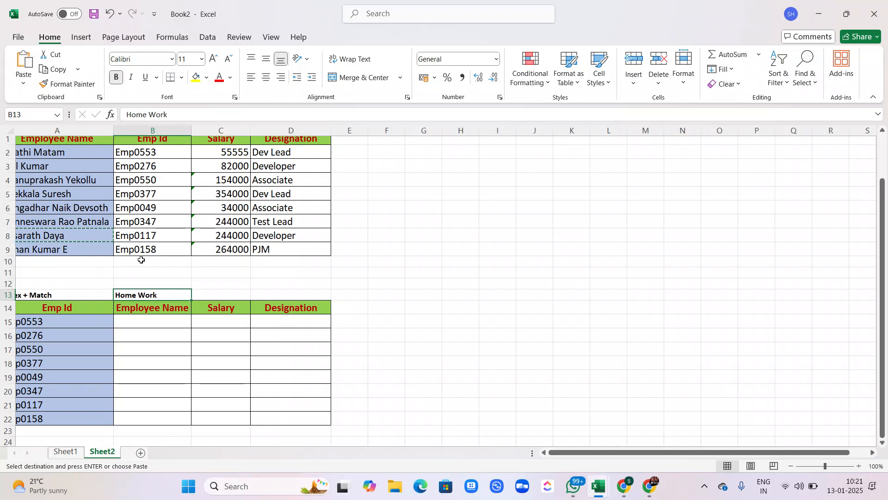
pyautogui.hscroll(-1, 142, 259)
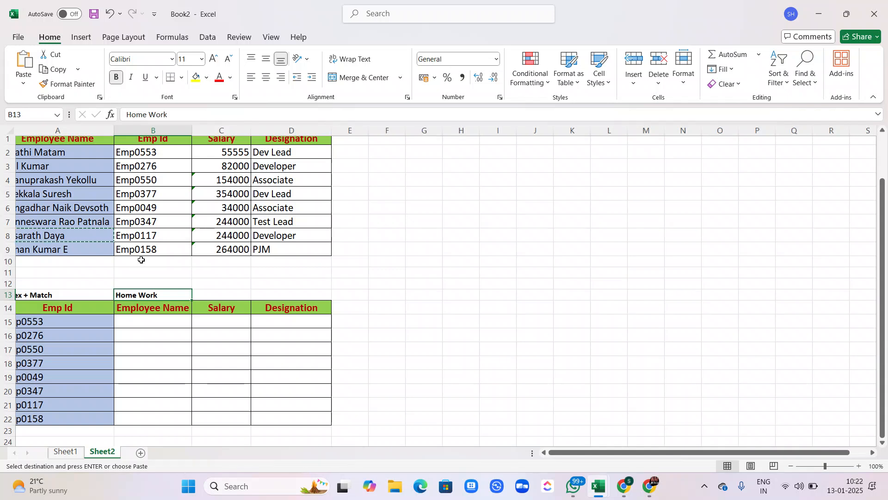
pyautogui.hscroll(-1, 141, 259)
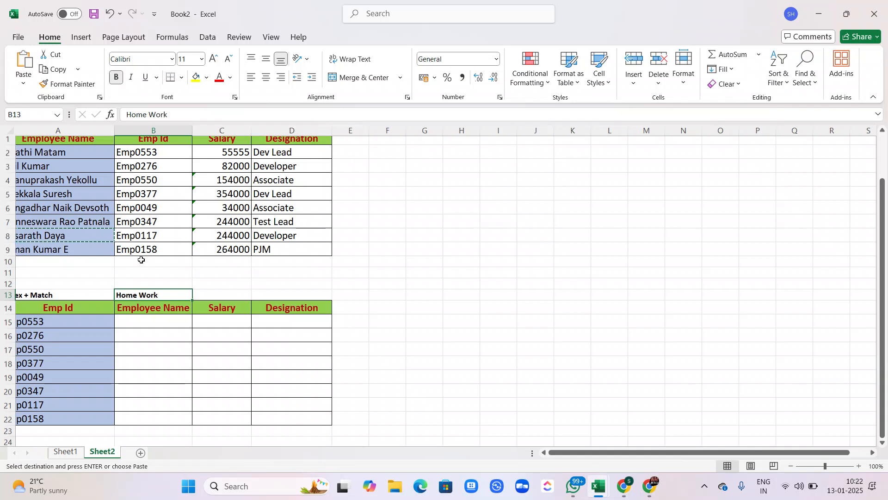
pyautogui.scroll(1, 141, 259)
pyautogui.hscroll(-1, 142, 259)
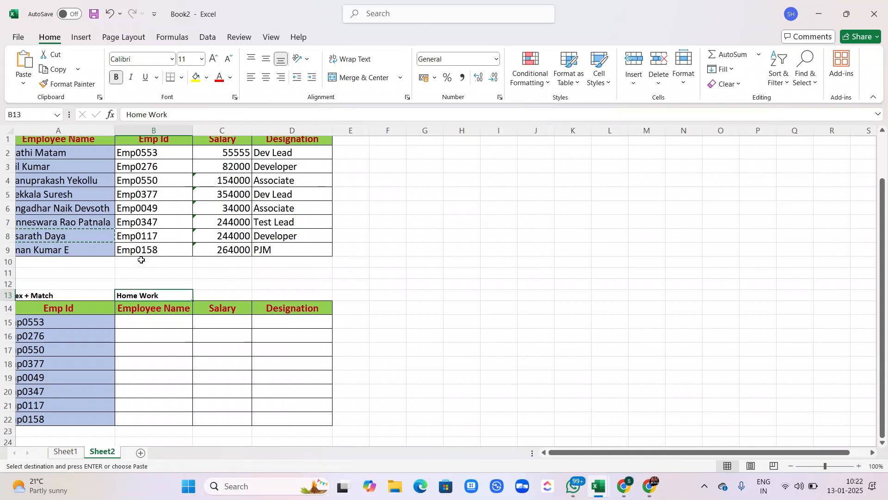